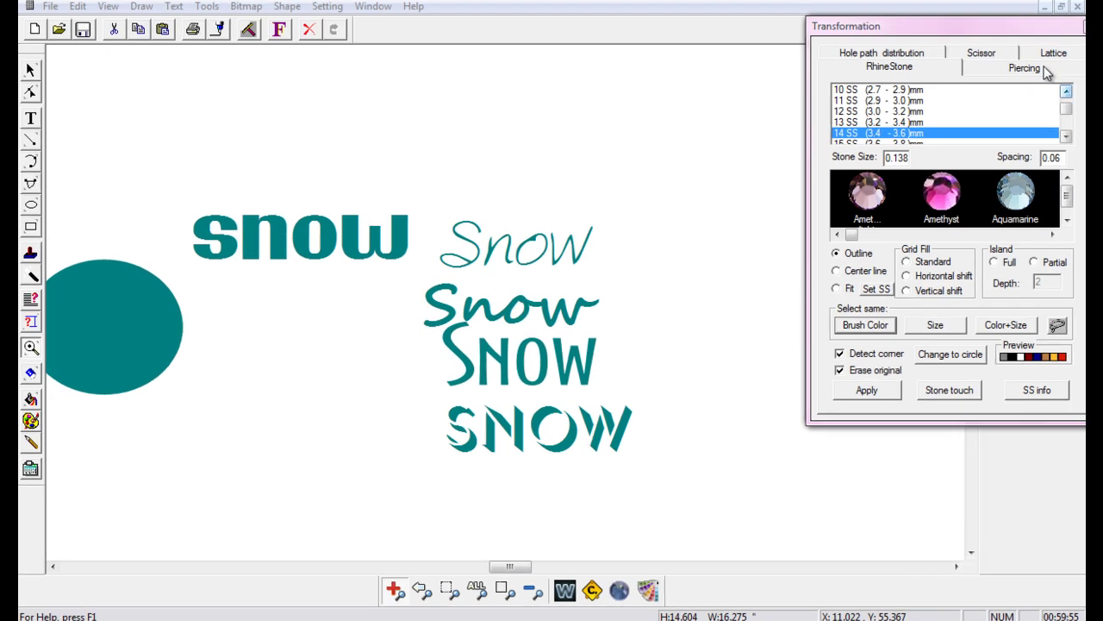
Step: Try converting the bold "snow" text to 14 SS rhinestones in Outline mode, and undo the conversion
left_click_drag(972, 26, 884, 60)
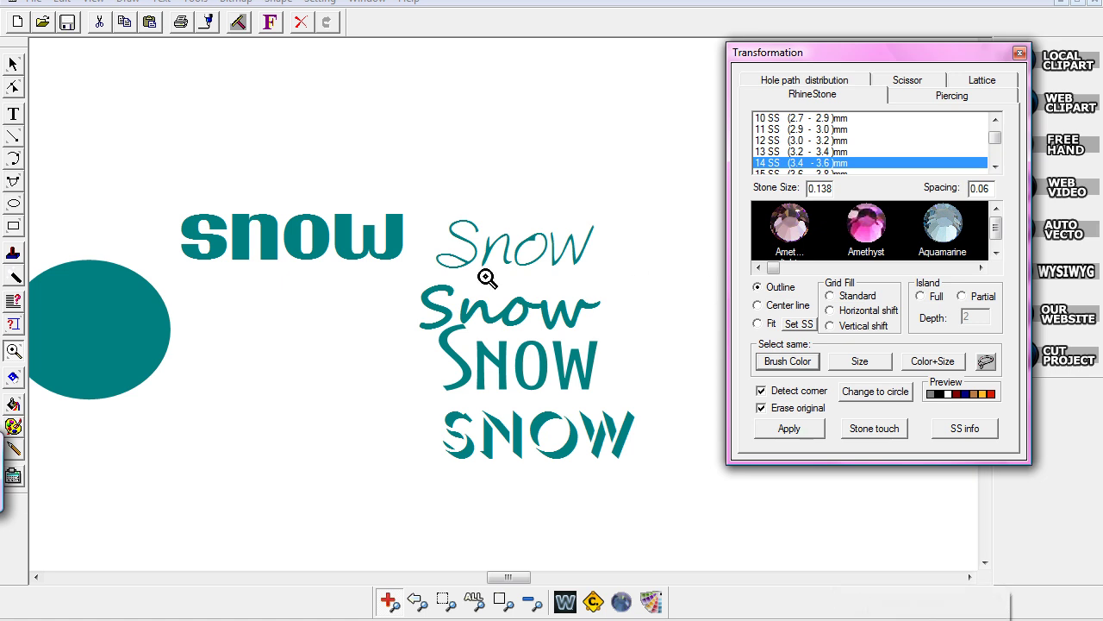
left_click(14, 67)
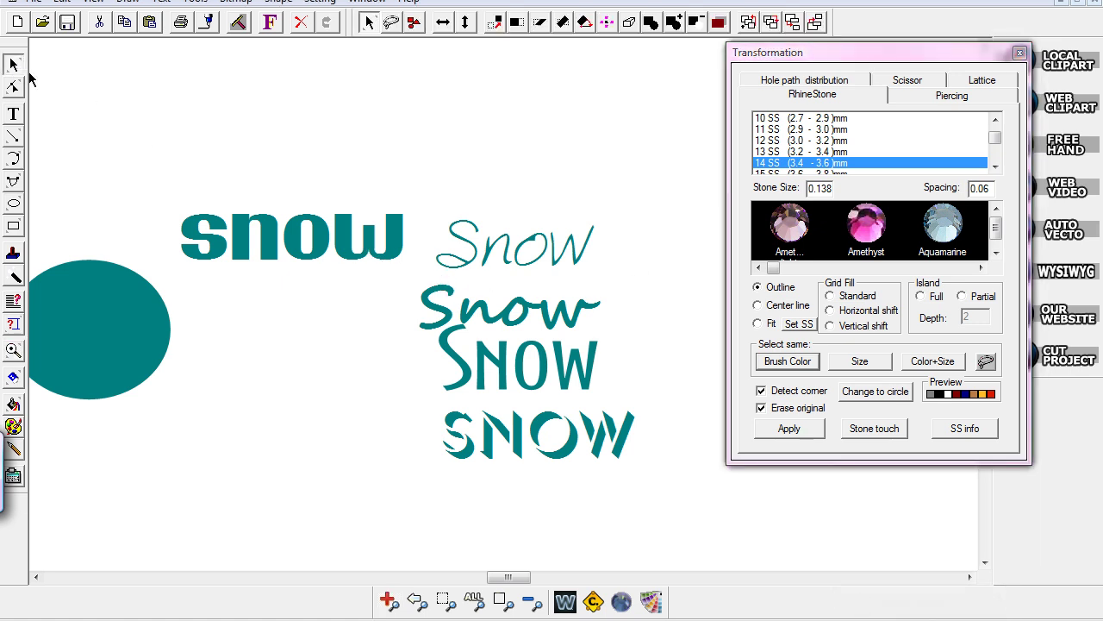
left_click(262, 257)
left_click(791, 434)
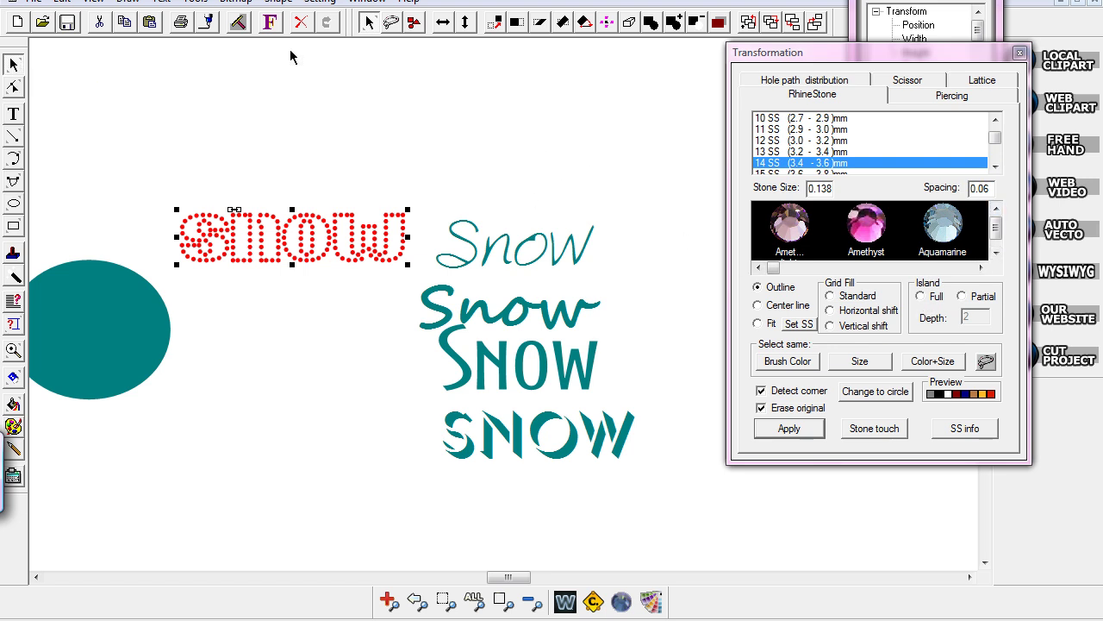
left_click(301, 22)
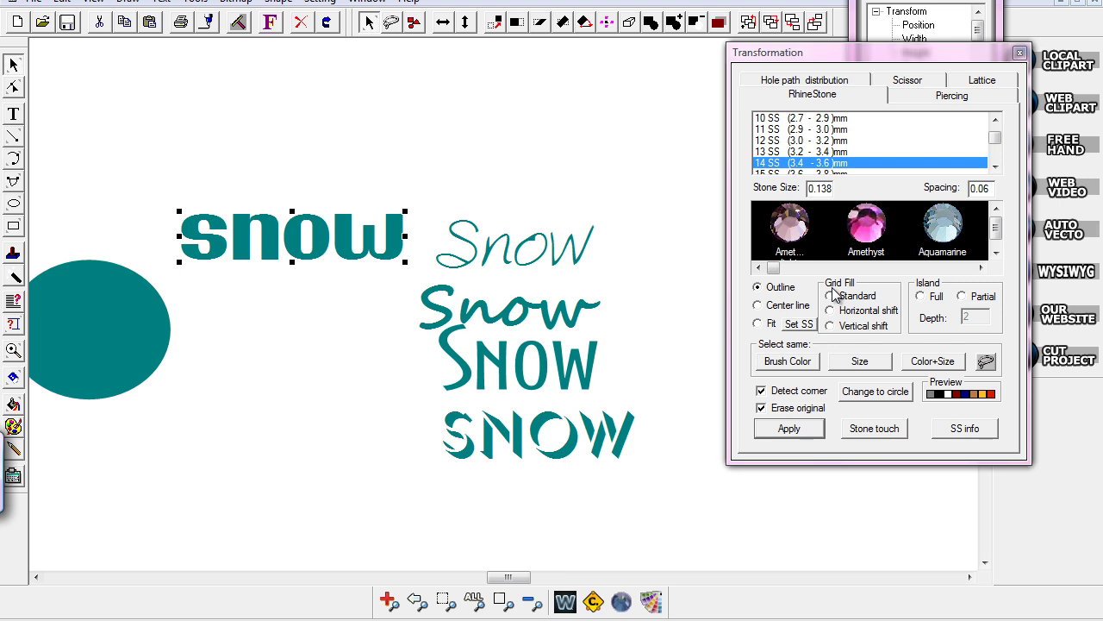
Step: Move the circle below the bold "snow" text, try converting it to Outline rhinestones, and undo the conversion
left_click_drag(90, 313, 240, 399)
left_click_drag(329, 344, 321, 367)
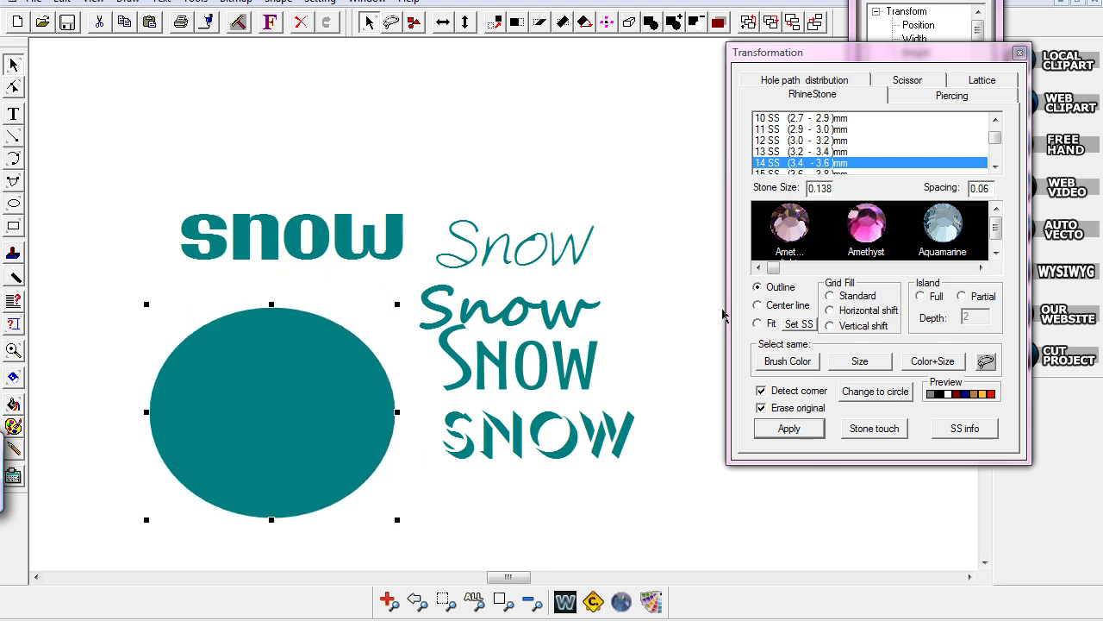
left_click(789, 428)
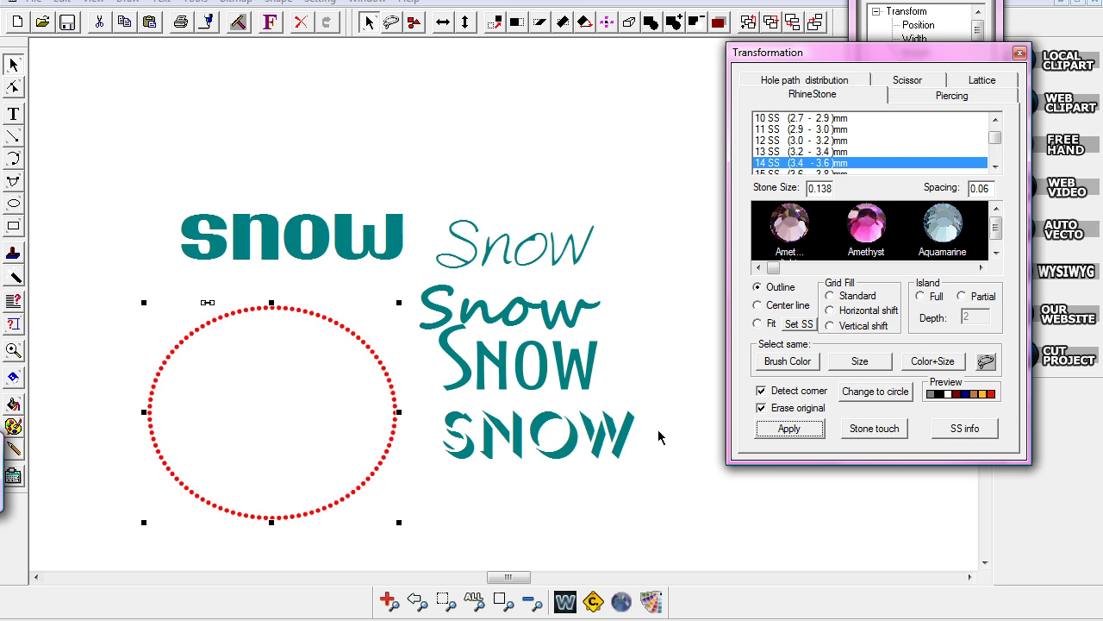
left_click(300, 22)
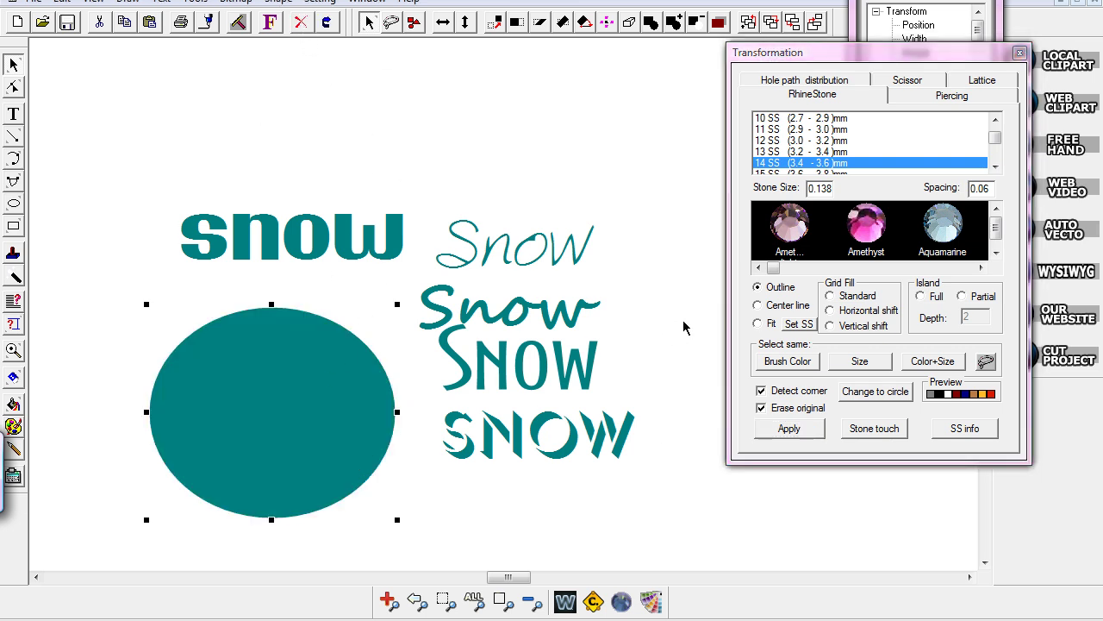
Step: Try filling the circle with rhinestones using the Standard grid fill, and undo the fill
left_click(830, 297)
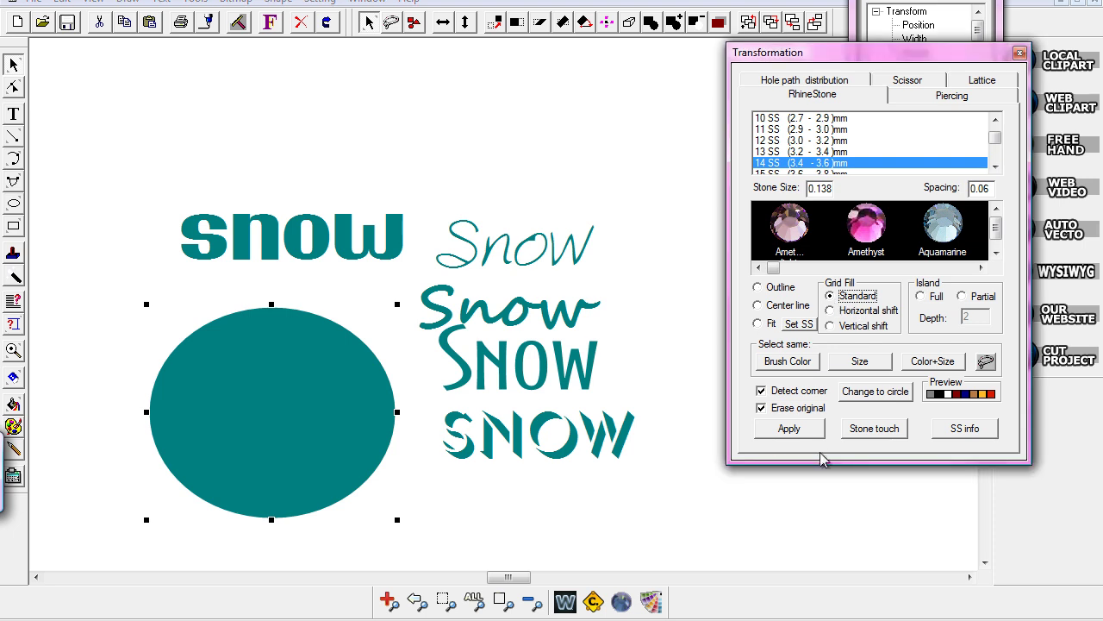
left_click(788, 429)
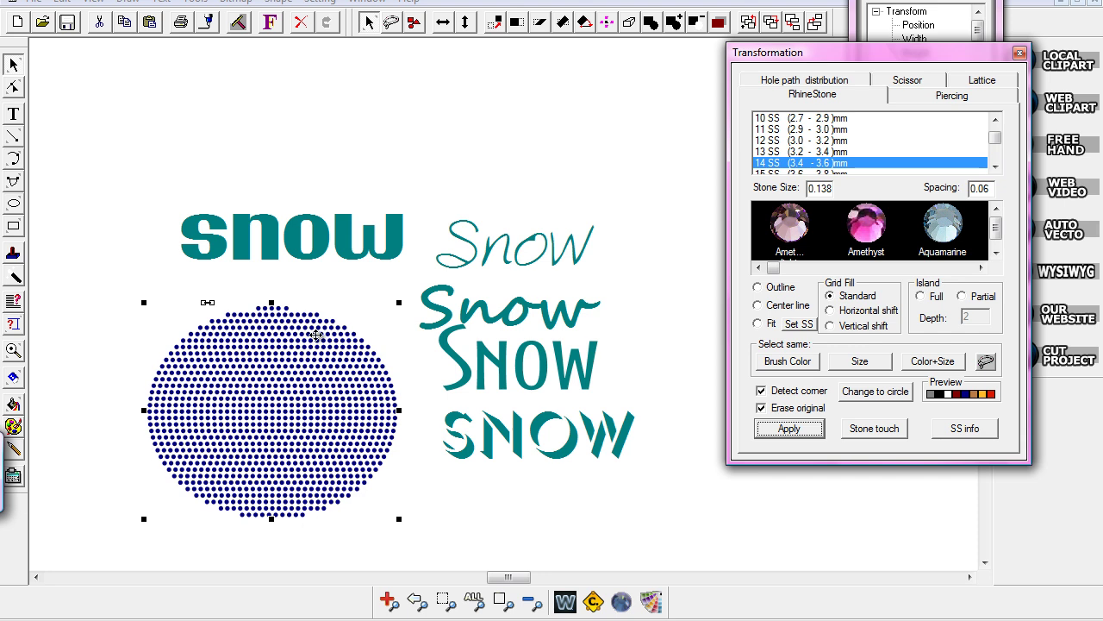
left_click(300, 26)
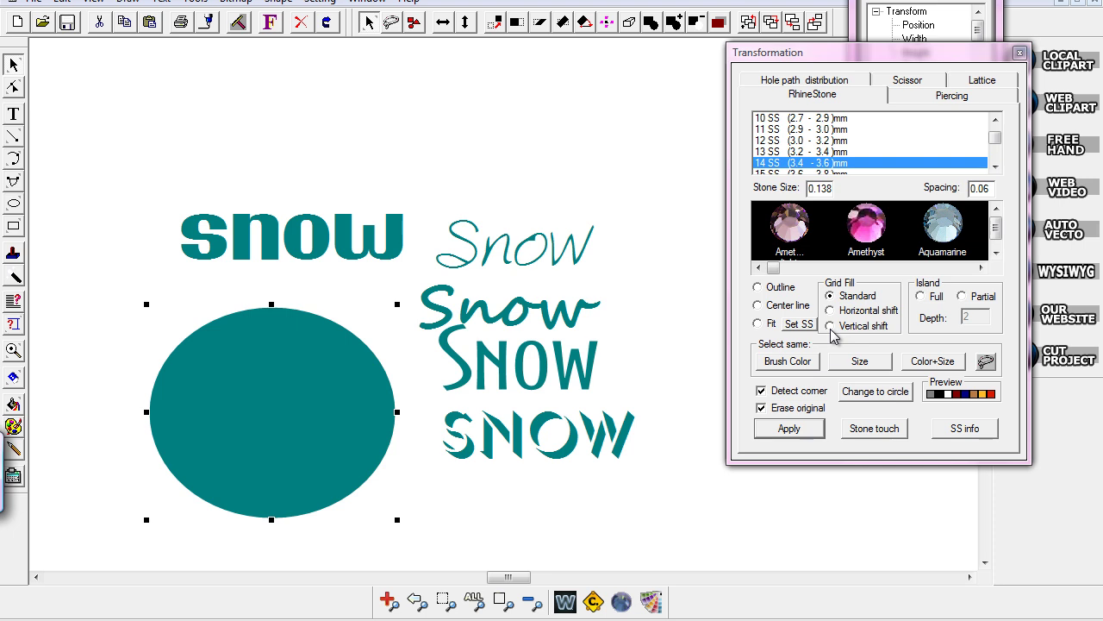
Step: Try filling the circle with concentric rhinestones using the Full island option, and undo the fill
left_click(920, 296)
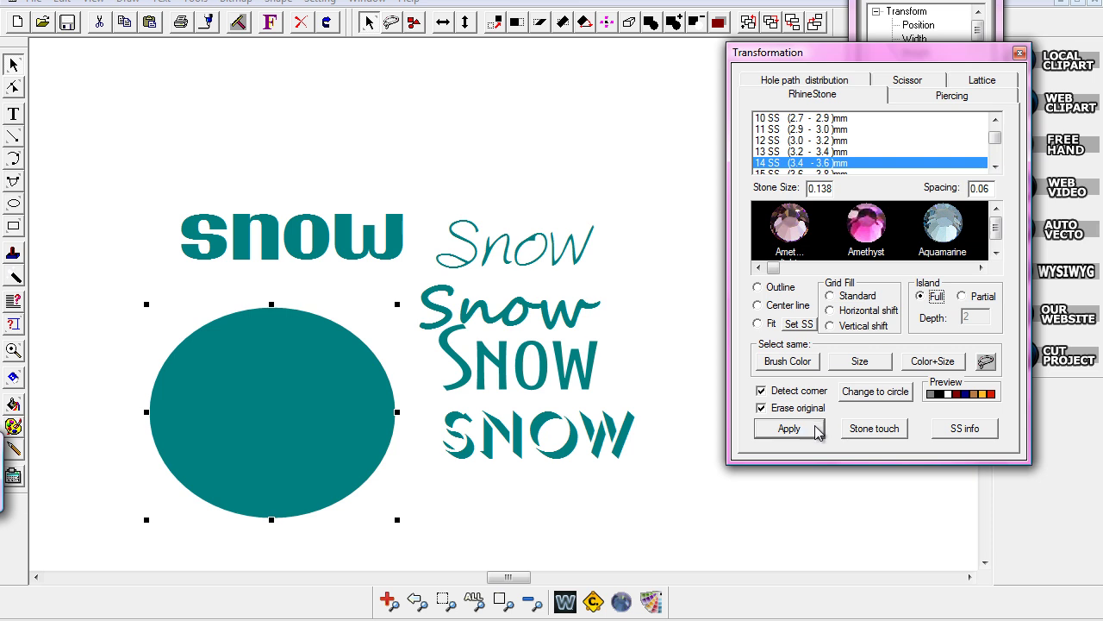
left_click(815, 431)
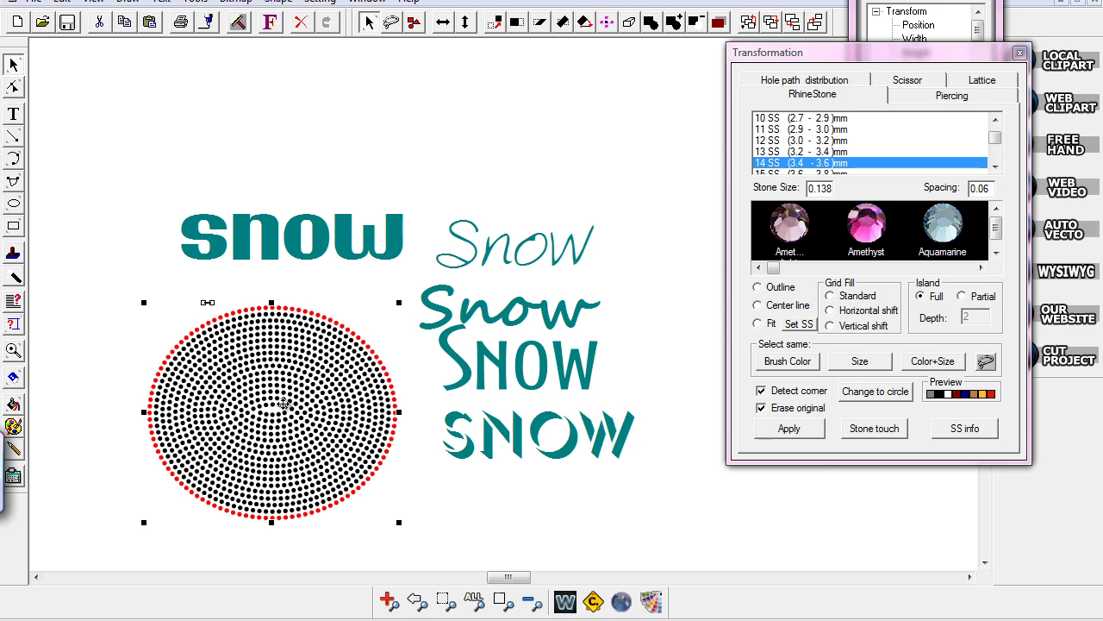
left_click(300, 21)
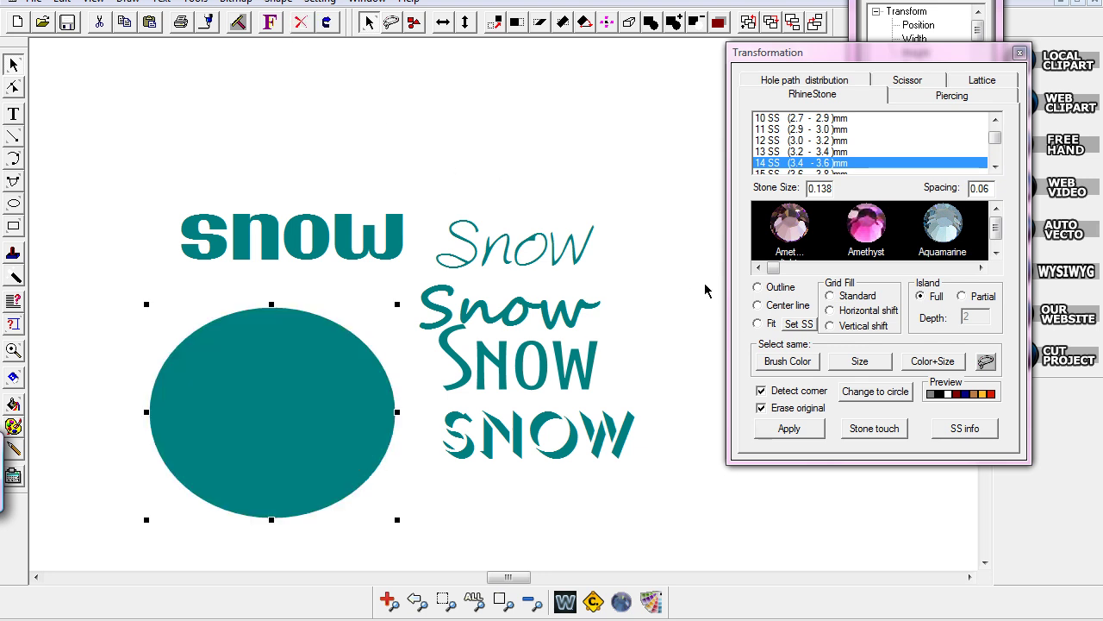
Step: Try Partial island rhinestone fills on the circle at depth 2 and at depth 4, undoing each one
left_click(961, 296)
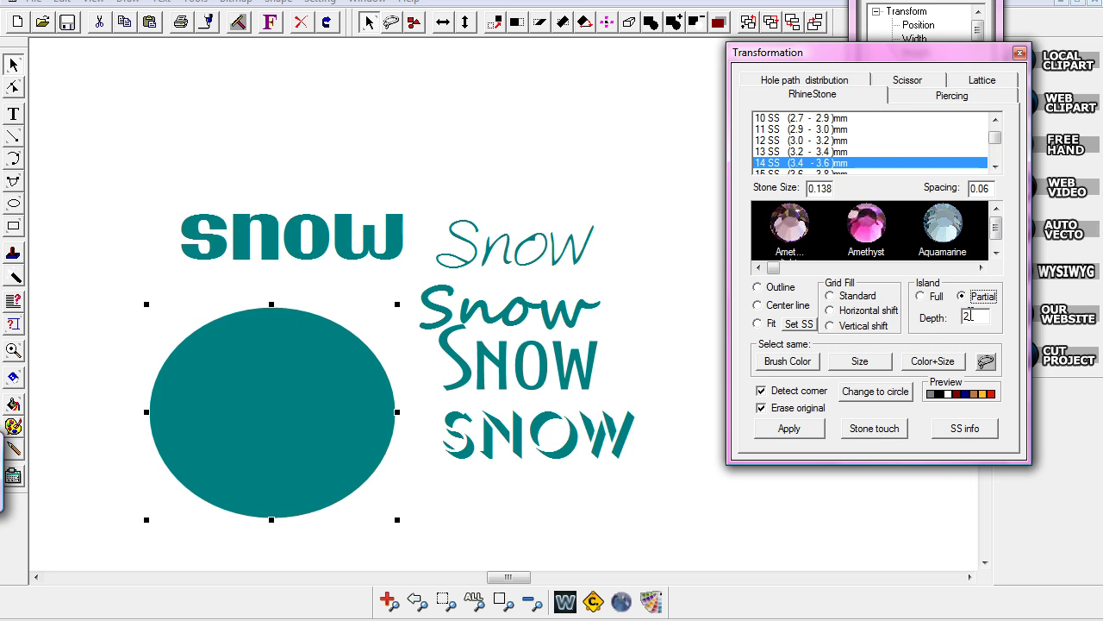
left_click(786, 428)
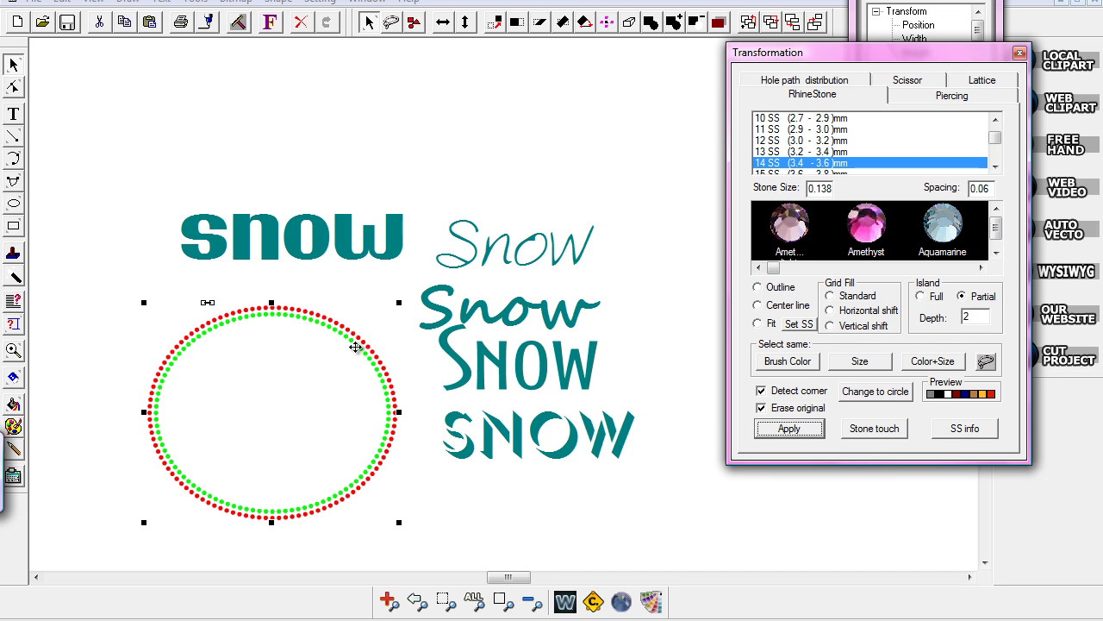
left_click(301, 22)
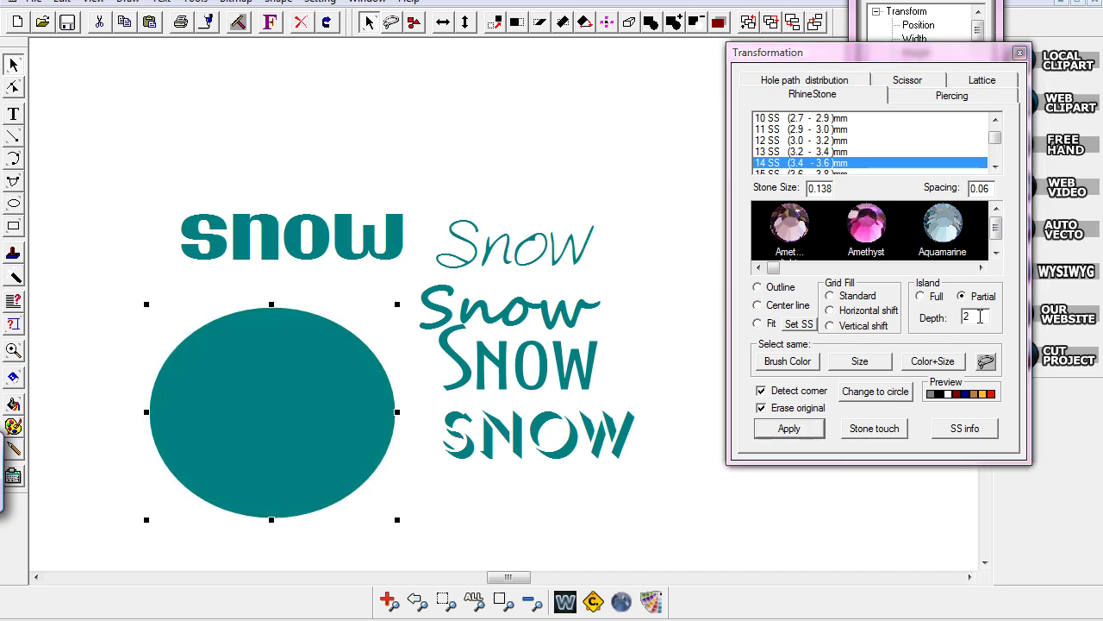
left_click_drag(981, 316, 957, 321)
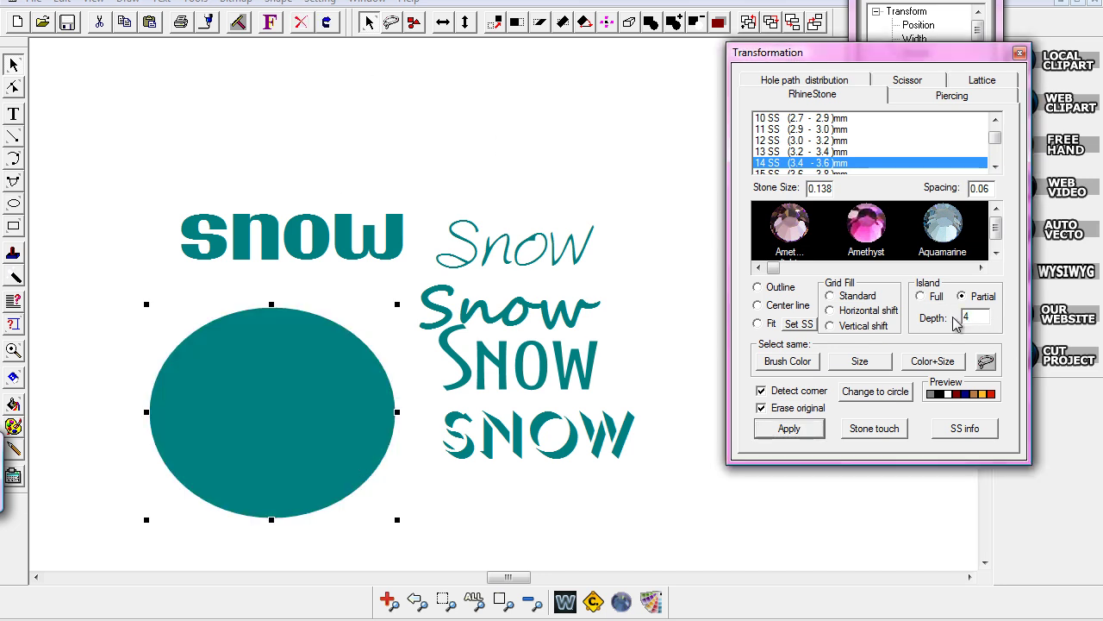
left_click(777, 431)
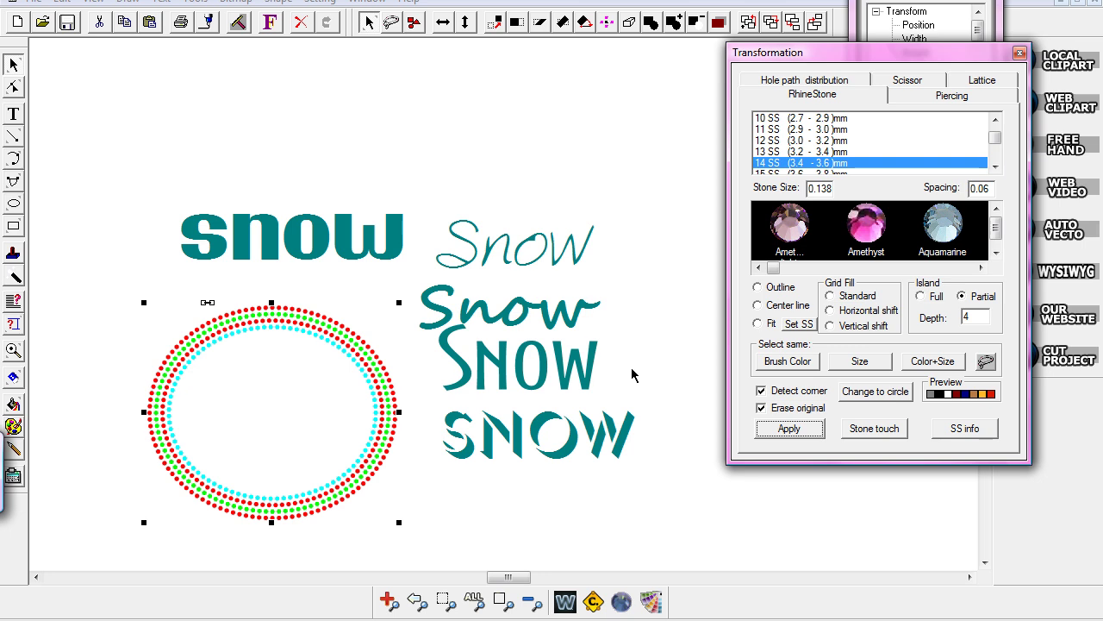
left_click(301, 26)
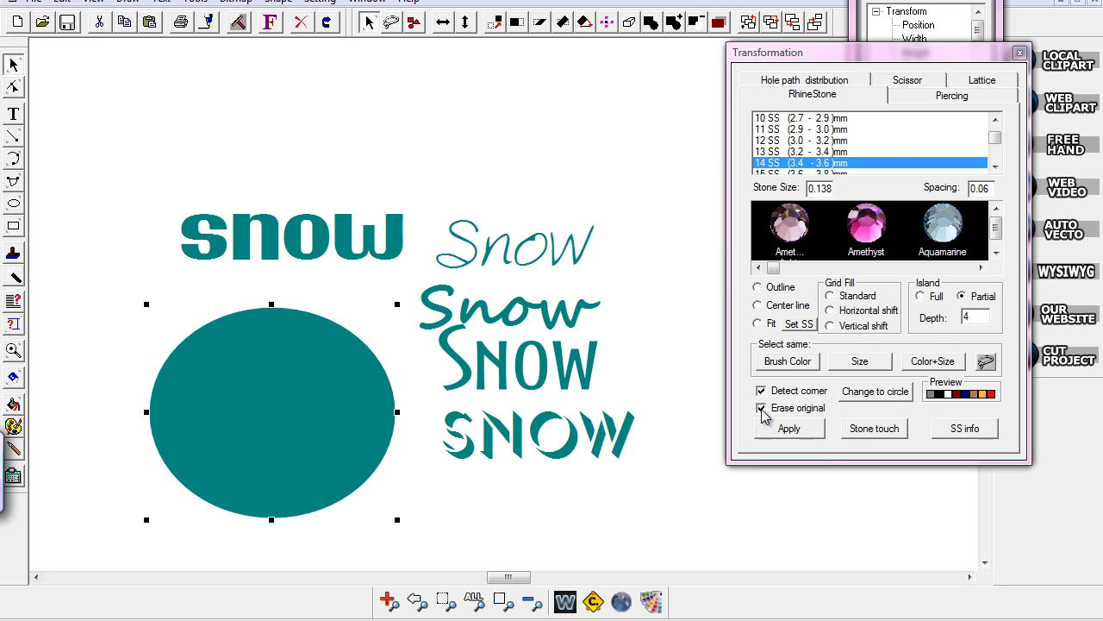
Step: Move the circle up and to the left, clear of the text samples
left_click_drag(264, 419, 103, 252)
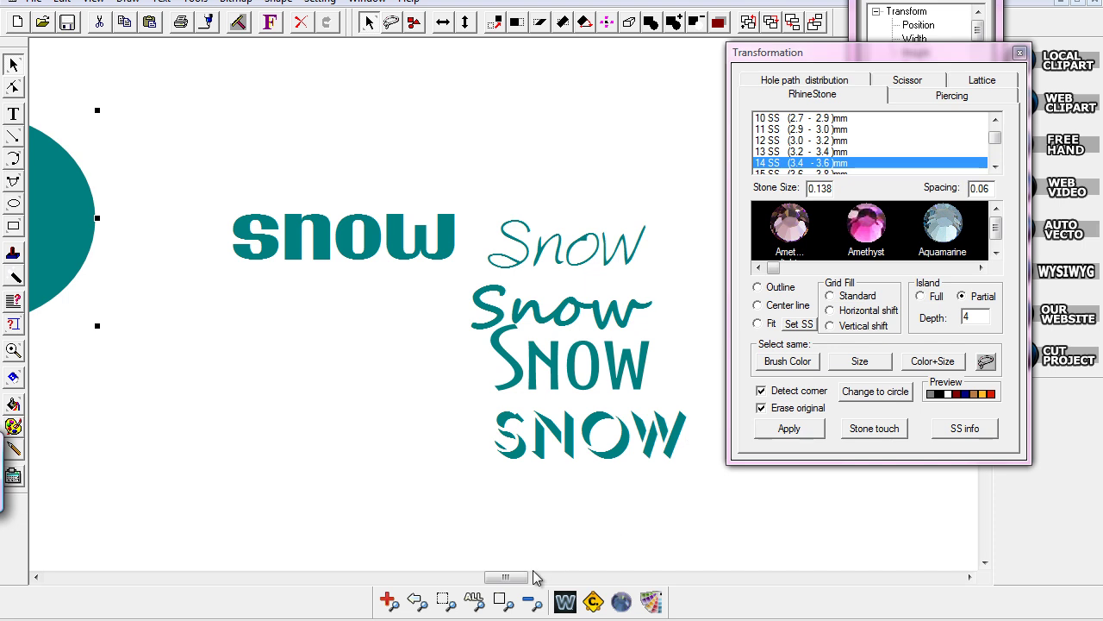
left_click_drag(517, 579, 519, 579)
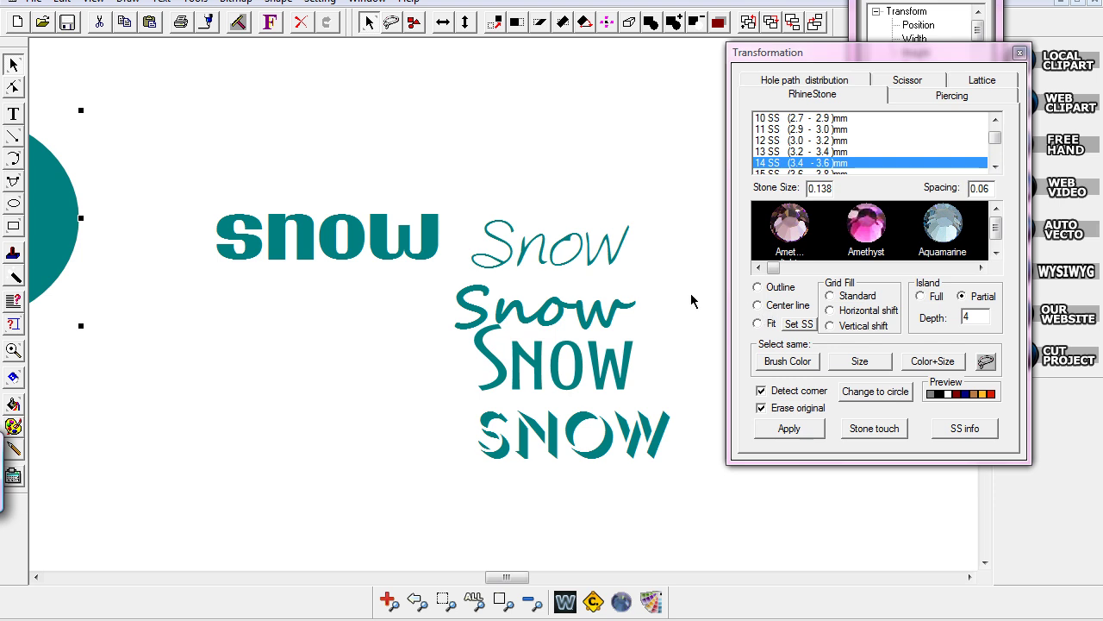
Step: Try the depth 4 Partial island rhinestone fill on the thin script "Snow" text, and undo it
left_click(521, 262)
left_click(769, 432)
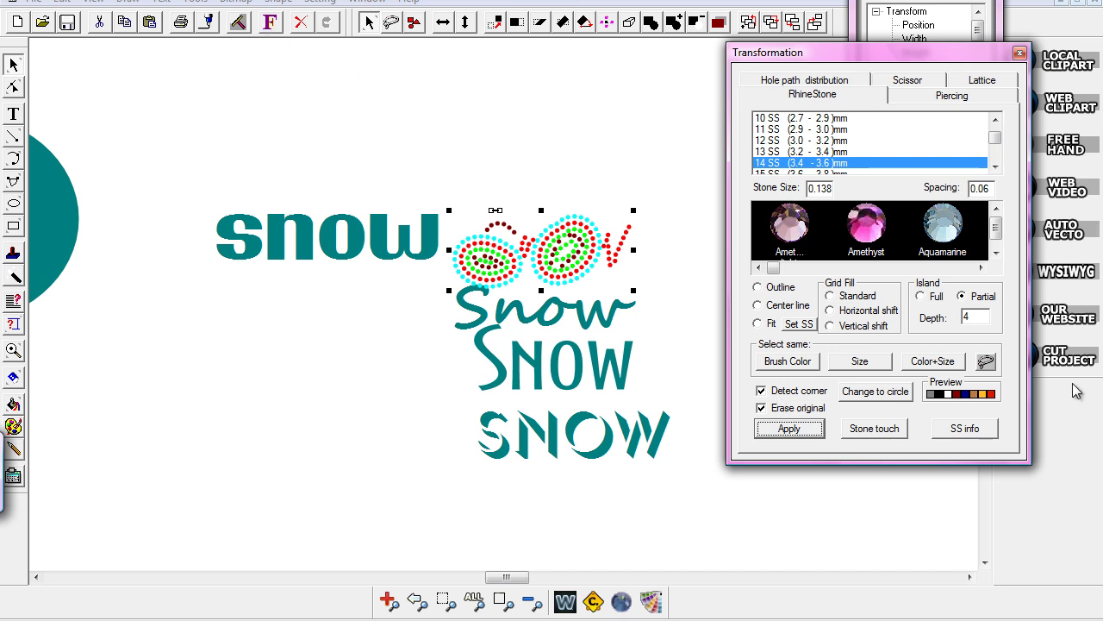
left_click(301, 23)
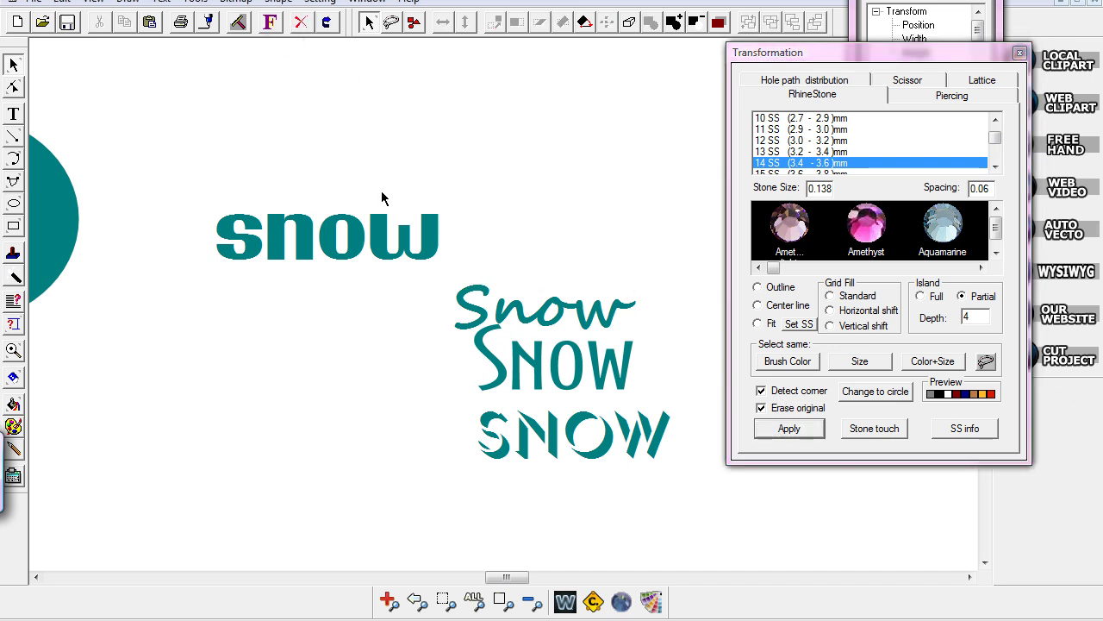
Step: Place 14 SS rhinestones along the Center line of the uppermost script "Snow" text
left_click(758, 307)
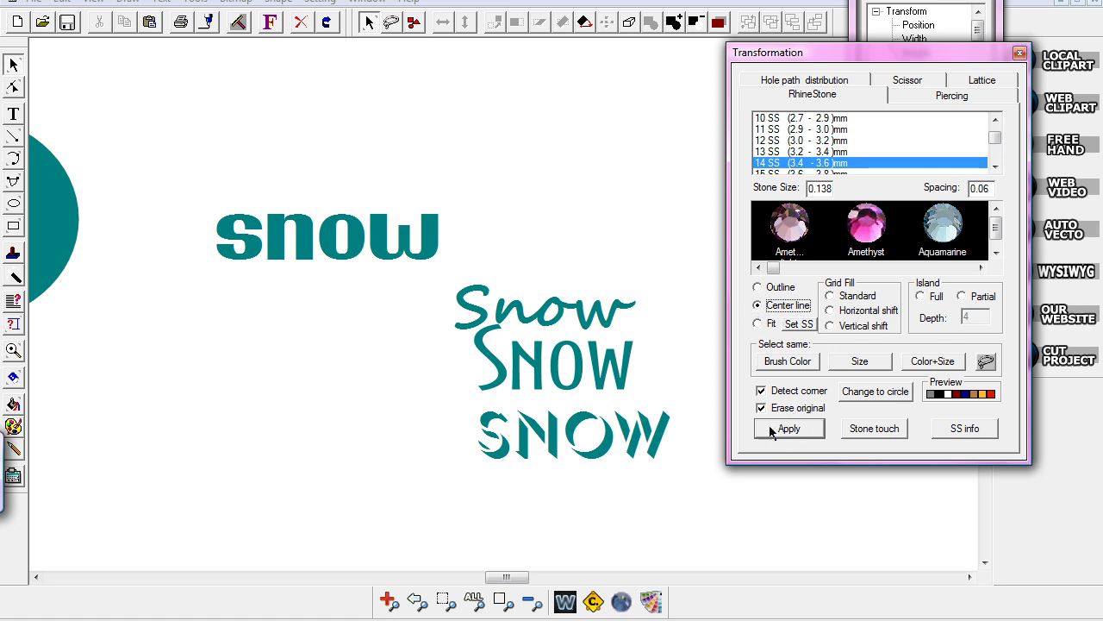
left_click(300, 22)
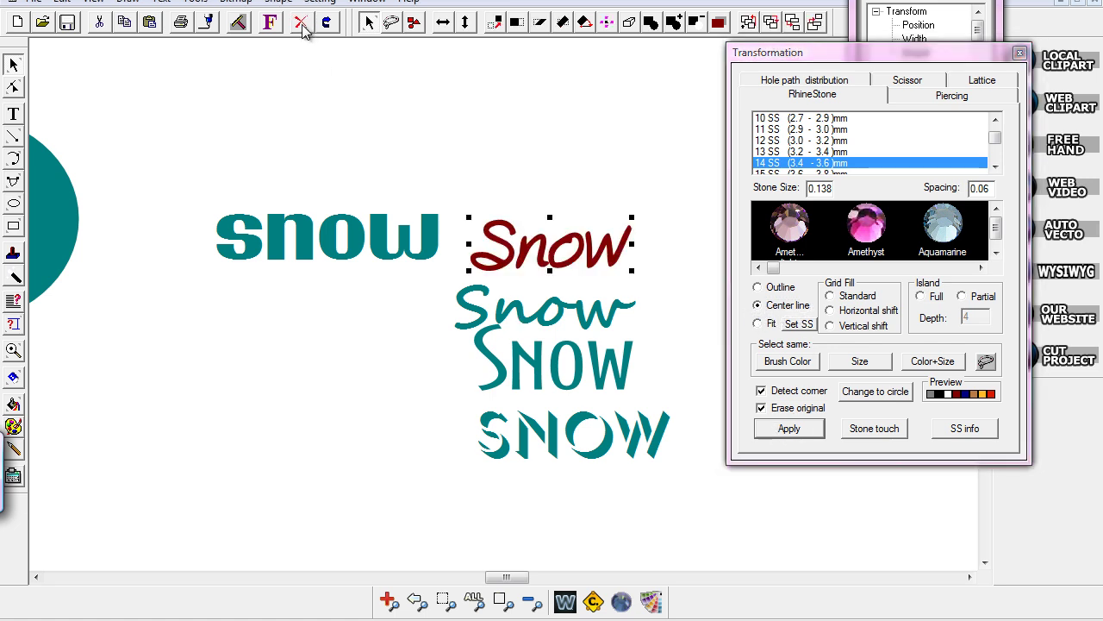
left_click(771, 429)
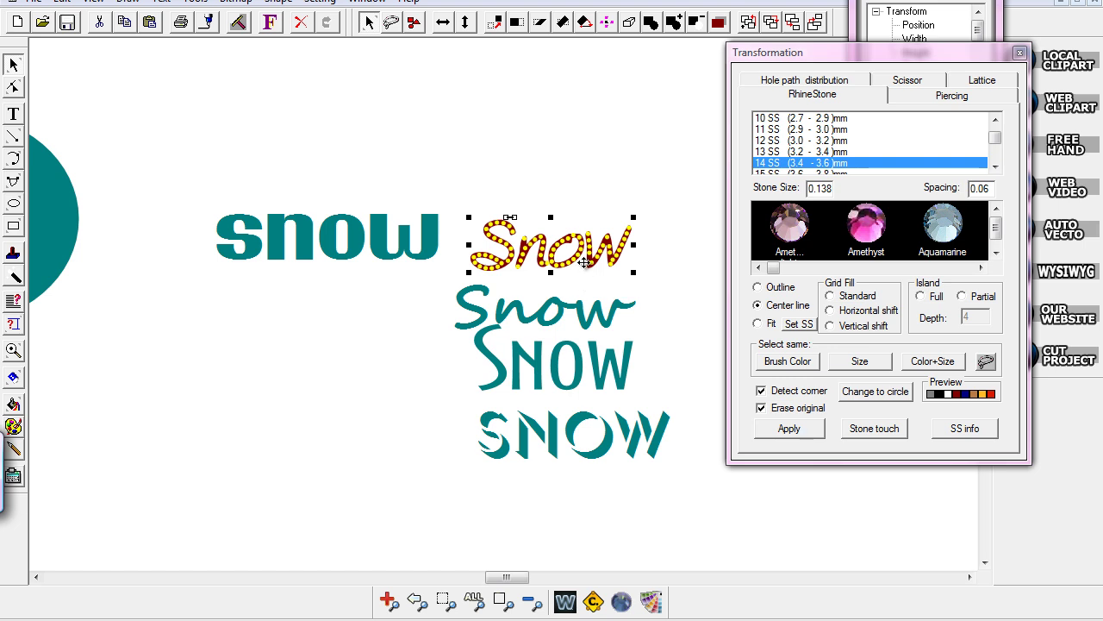
Step: Nudge the second script "Snow" text slightly up and to the right, and apply Center line rhinestones to it
left_click(552, 319)
left_click(560, 306)
left_click_drag(565, 306, 567, 304)
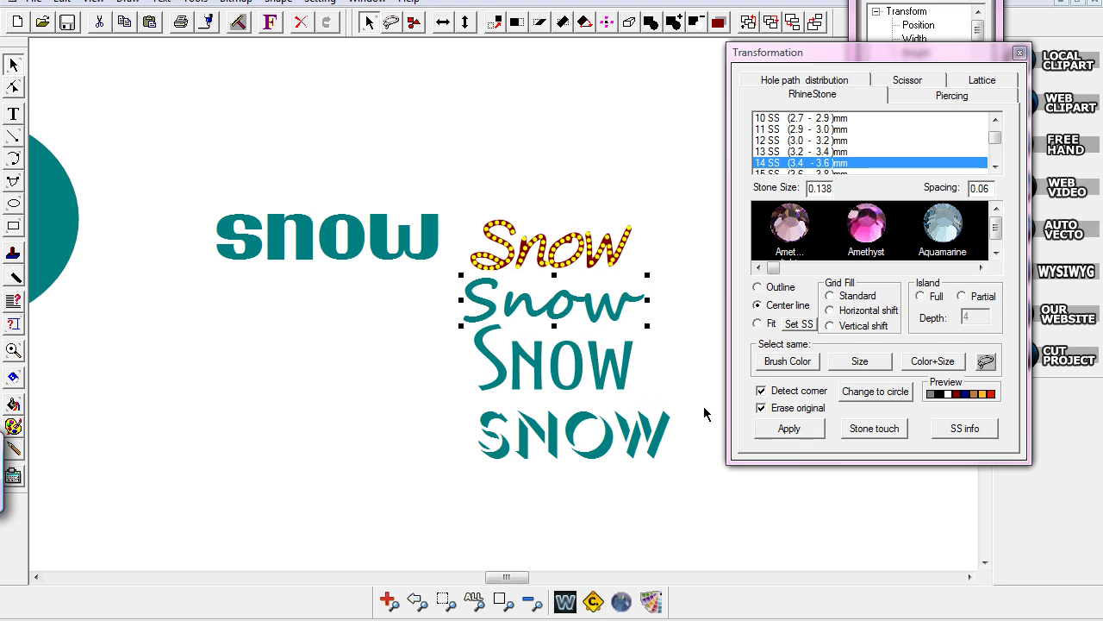
left_click(773, 431)
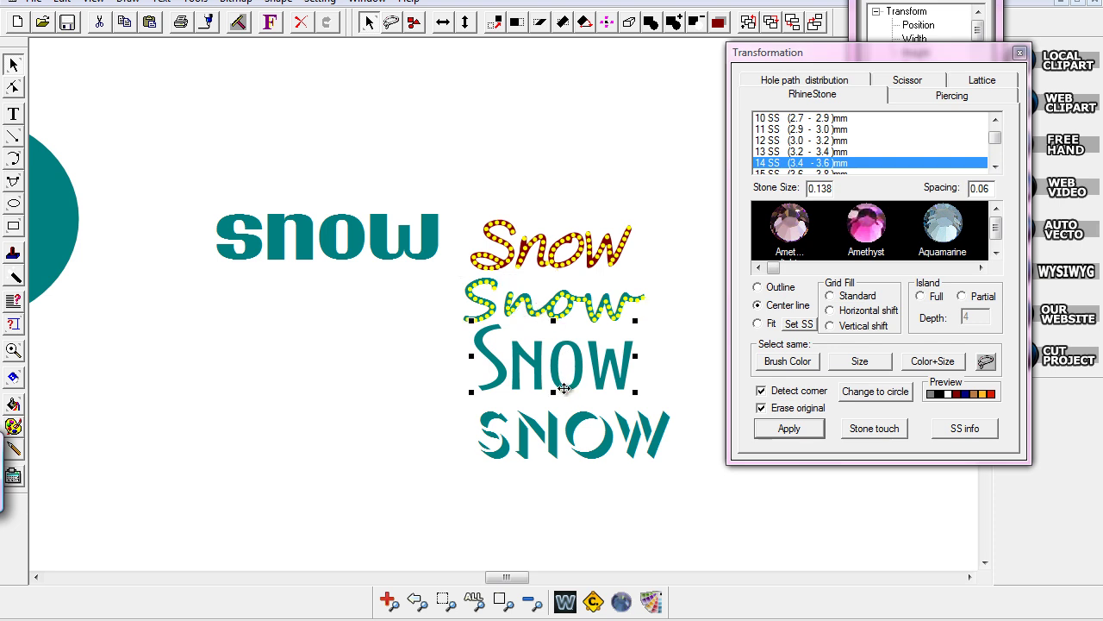
Step: Apply Center line rhinestones to the tall condensed "Snow" text and to the cut-out style "SNOW" text below it
left_click(777, 428)
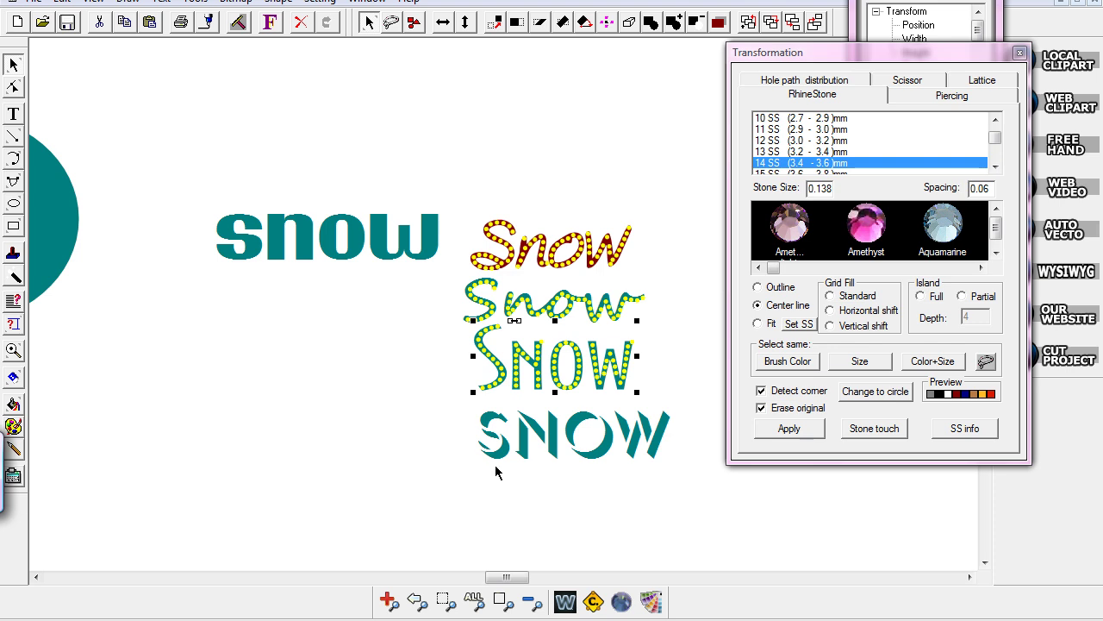
left_click(555, 456)
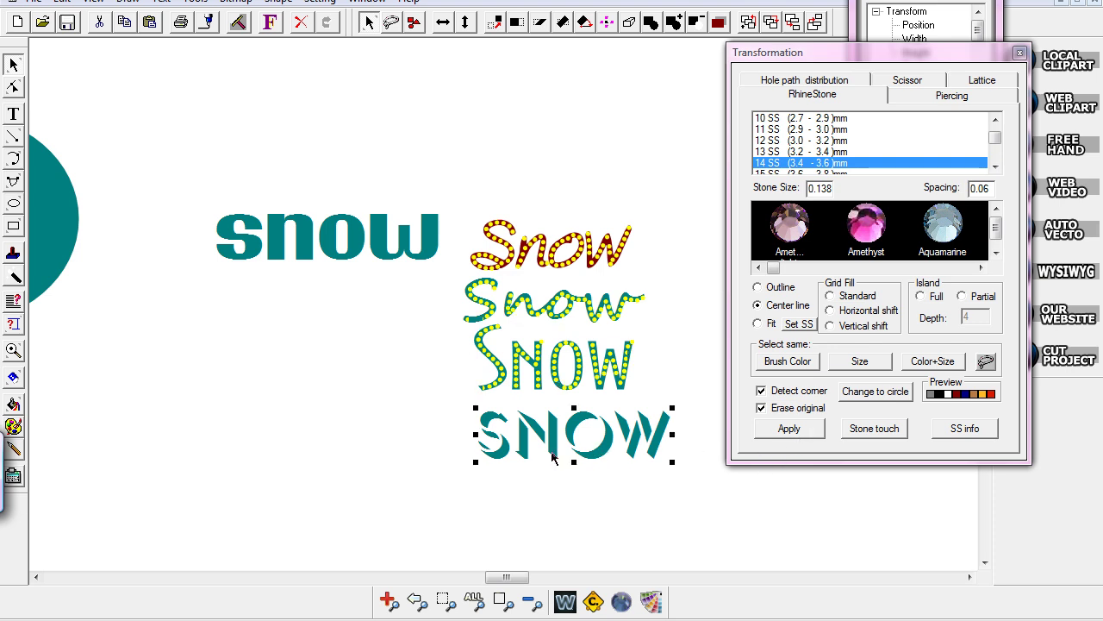
left_click(762, 435)
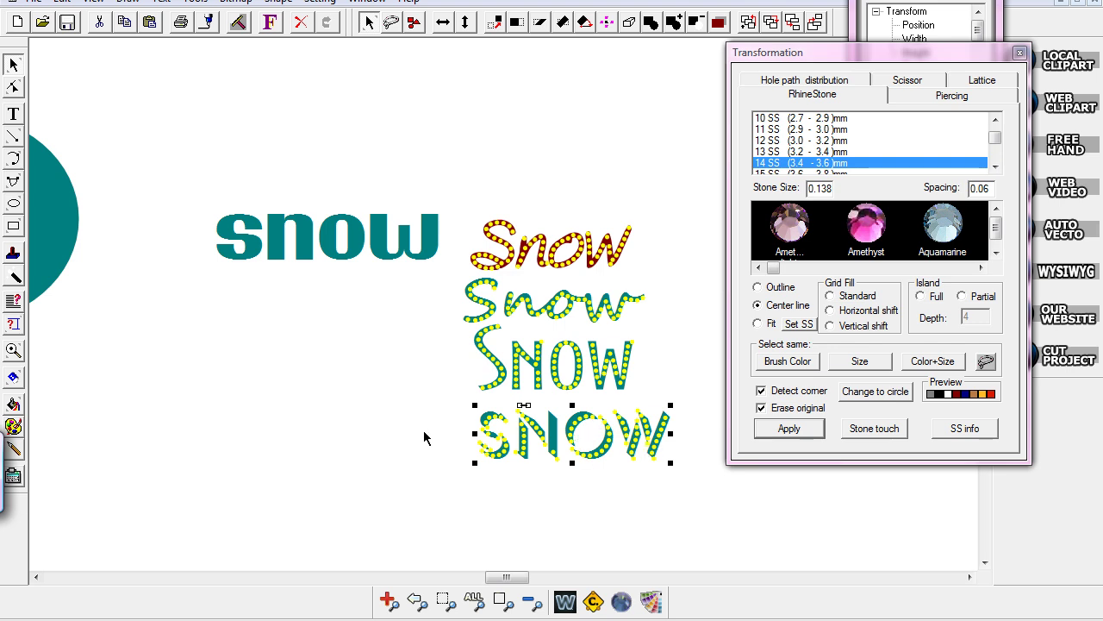
Step: Move the bold "snow" text slightly down and to the left, and apply Center line rhinestones to it
left_click(314, 271)
left_click_drag(316, 234, 280, 278)
left_click(781, 435)
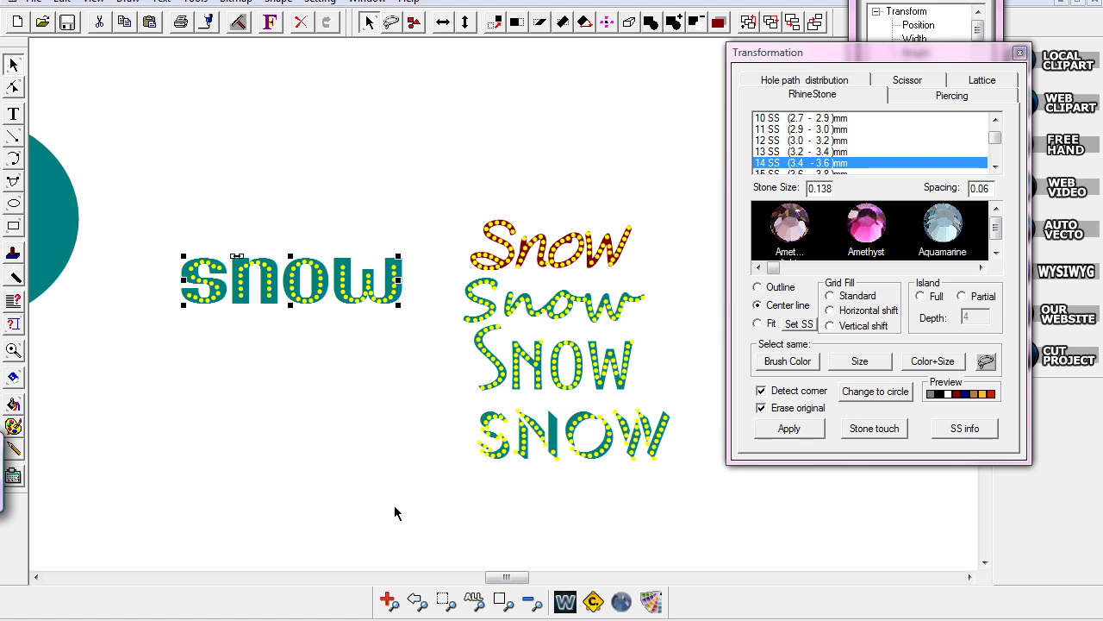
Step: Delete all the rhinestone "snow" text samples and the circle from the page
left_click_drag(141, 87, 724, 588)
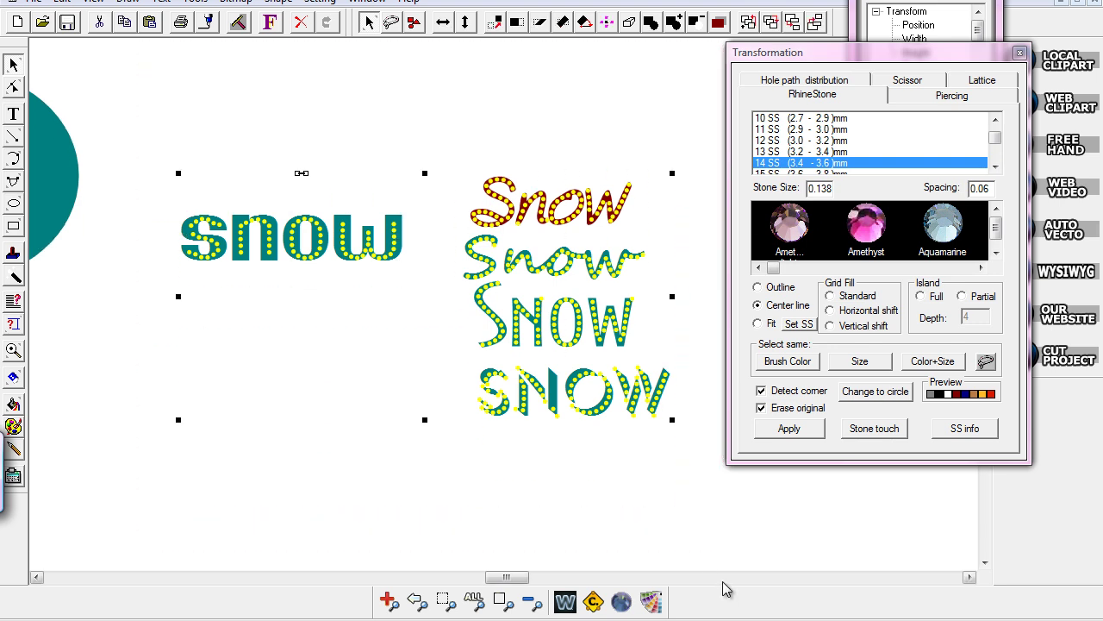
key("Delete")
key("ctrl+a")
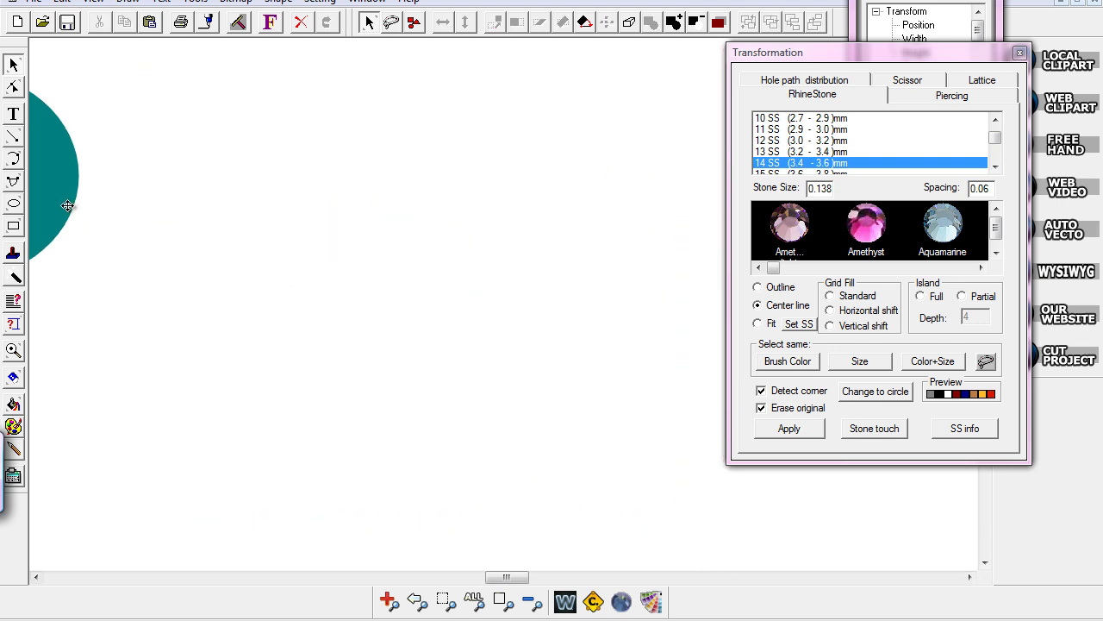
key("Delete")
Step: Paste the copied black-and-white "presley" portrait image and move it to the middle of the page
key("ctrl+v")
left_click_drag(122, 369, 465, 373)
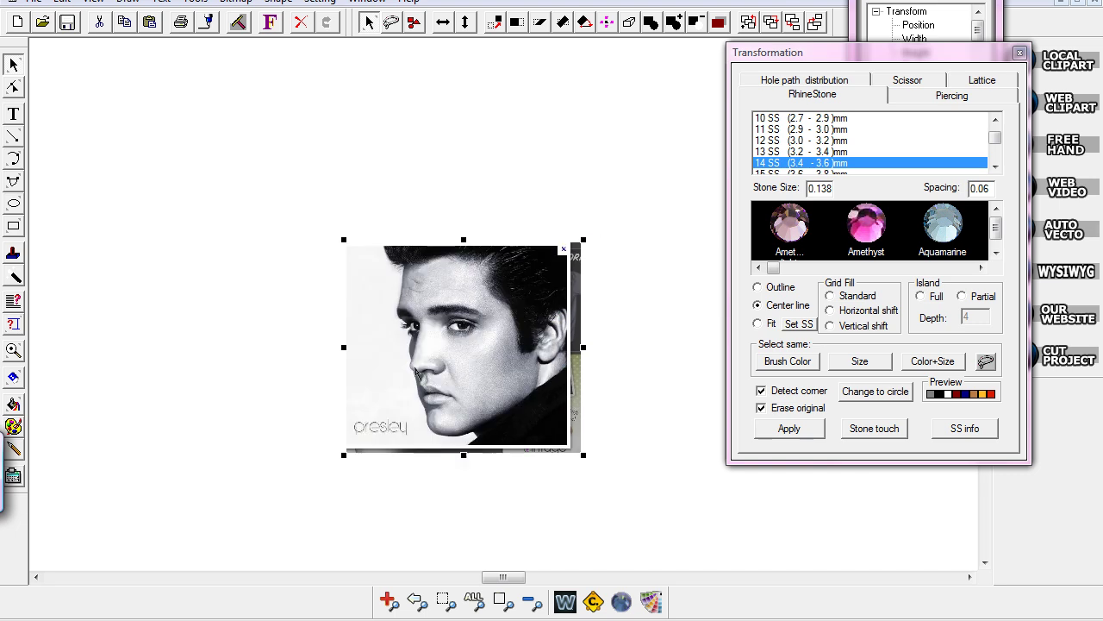
Step: Apply 14 SS Center line rhinestones with Stone touch to the enlarged portrait, and remove the resulting stones
left_click_drag(287, 194, 642, 500)
left_click(268, 190)
left_click(13, 350)
left_click(605, 435)
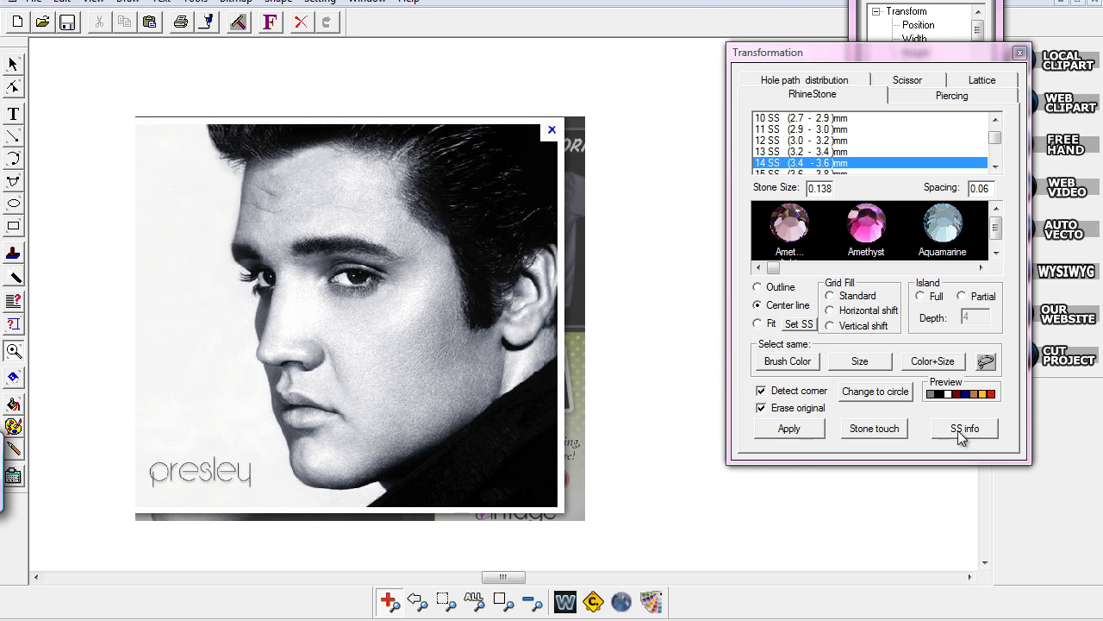
left_click(13, 64)
left_click_drag(82, 89, 689, 525)
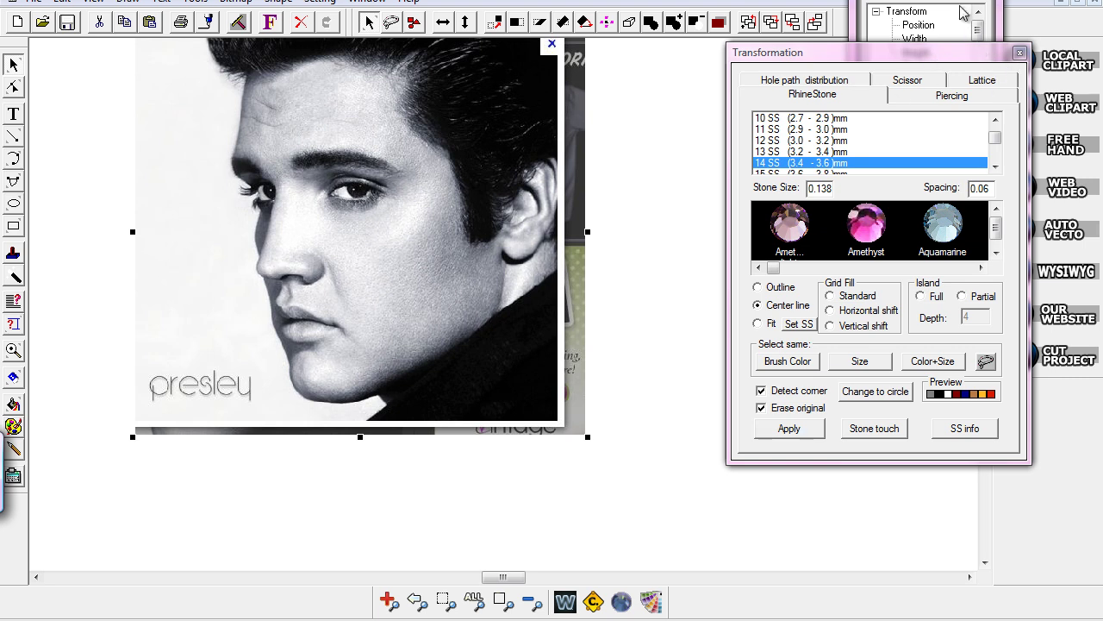
left_click_drag(992, 55, 1002, 98)
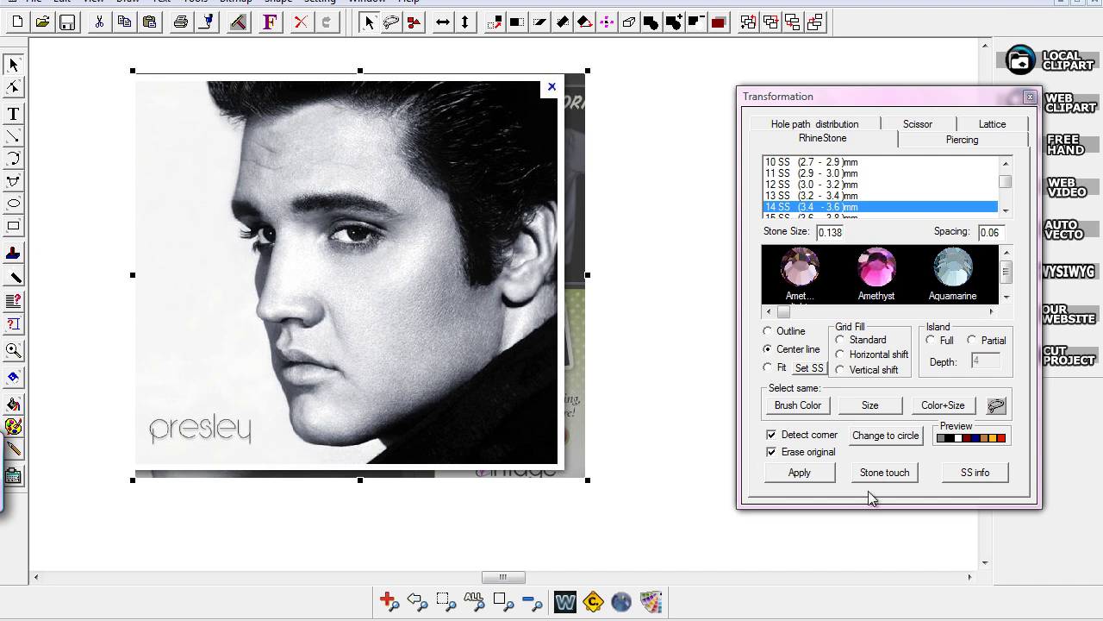
left_click(884, 474)
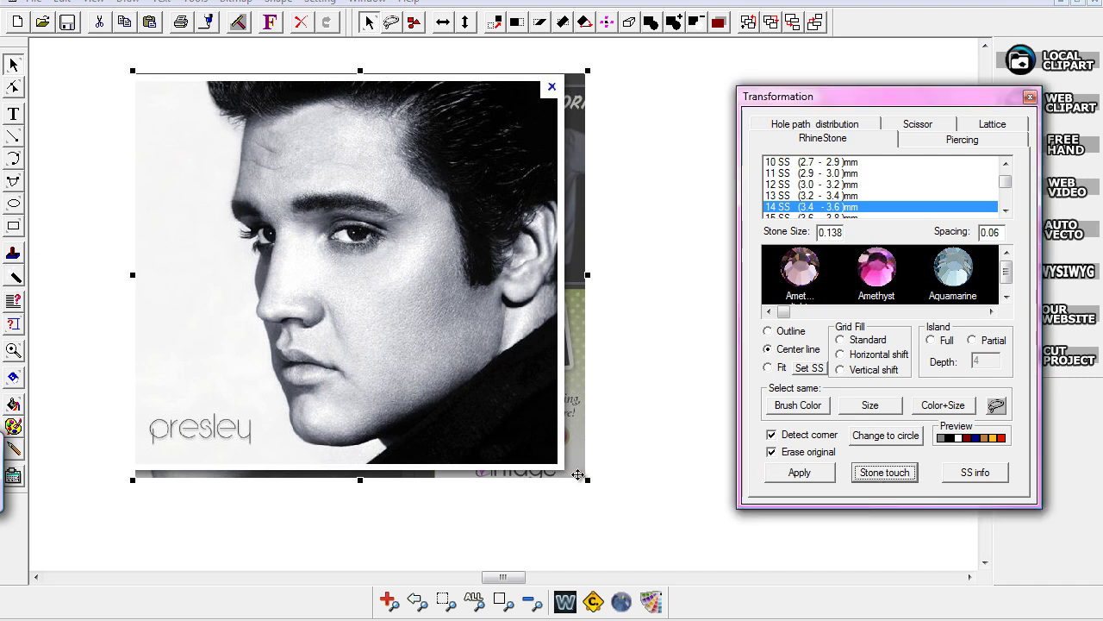
left_click(784, 476)
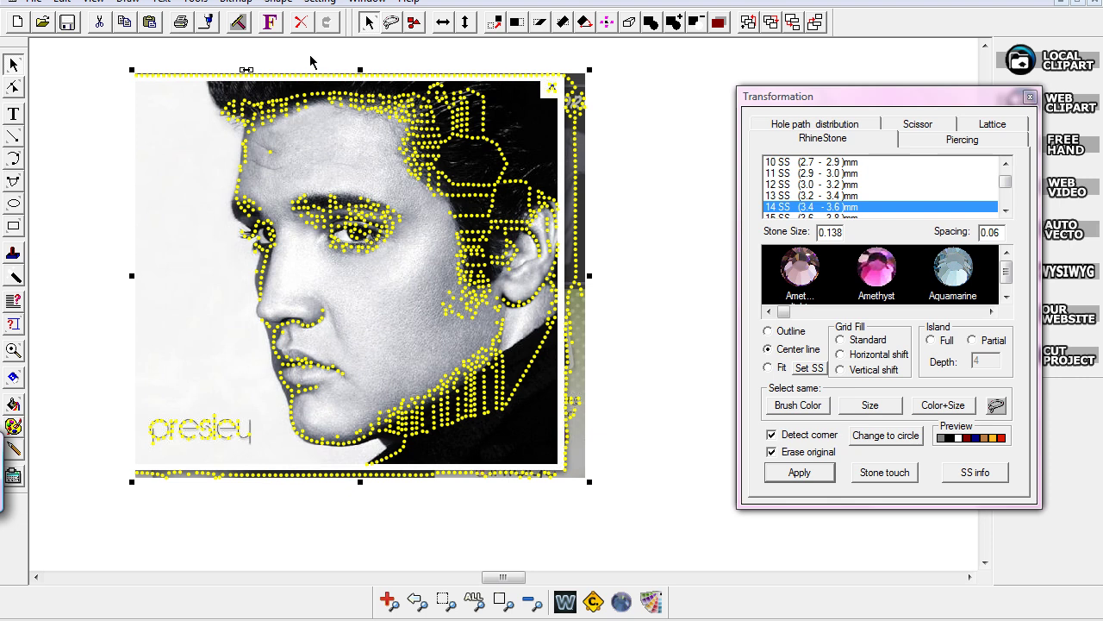
left_click(302, 26)
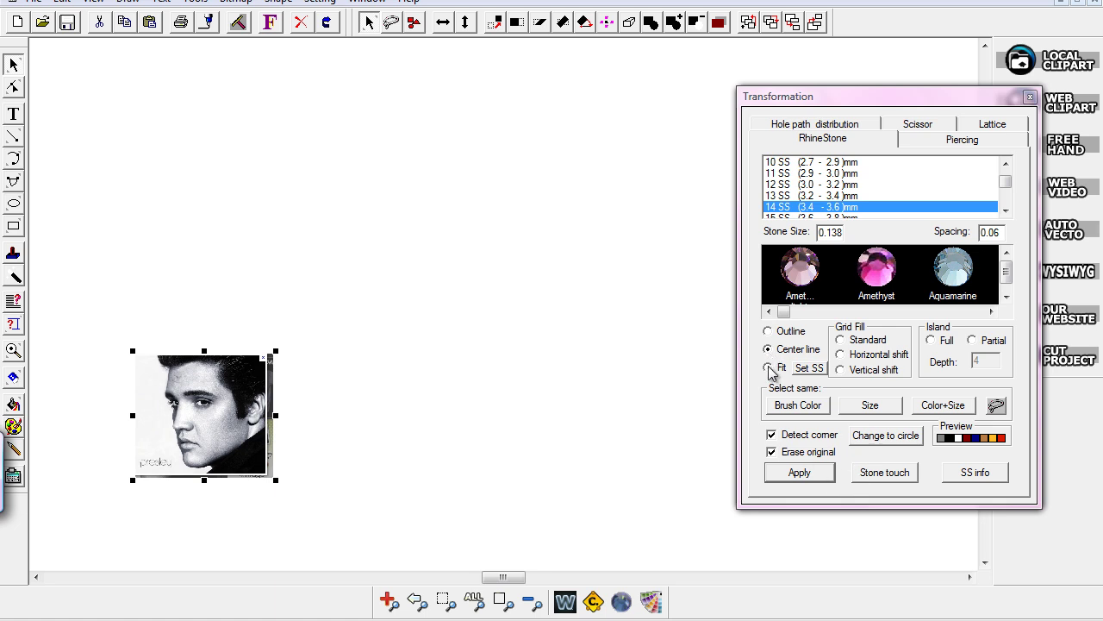
Step: Apply 14 SS Outline rhinestones with Stone touch to the small portrait image
left_click(767, 331)
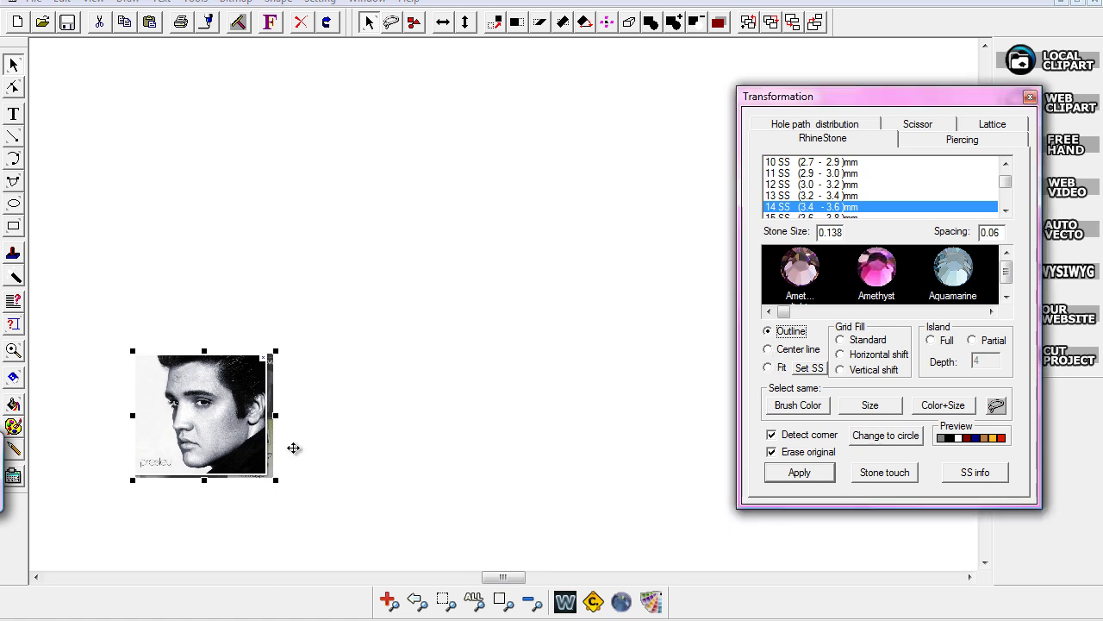
left_click(212, 449)
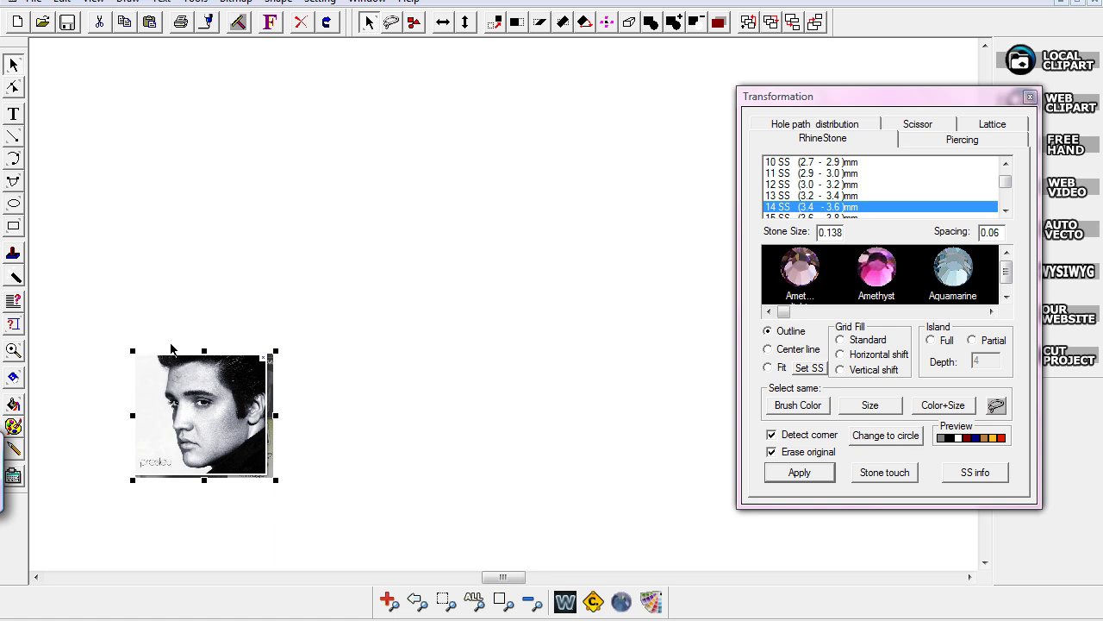
left_click_drag(103, 308, 325, 509)
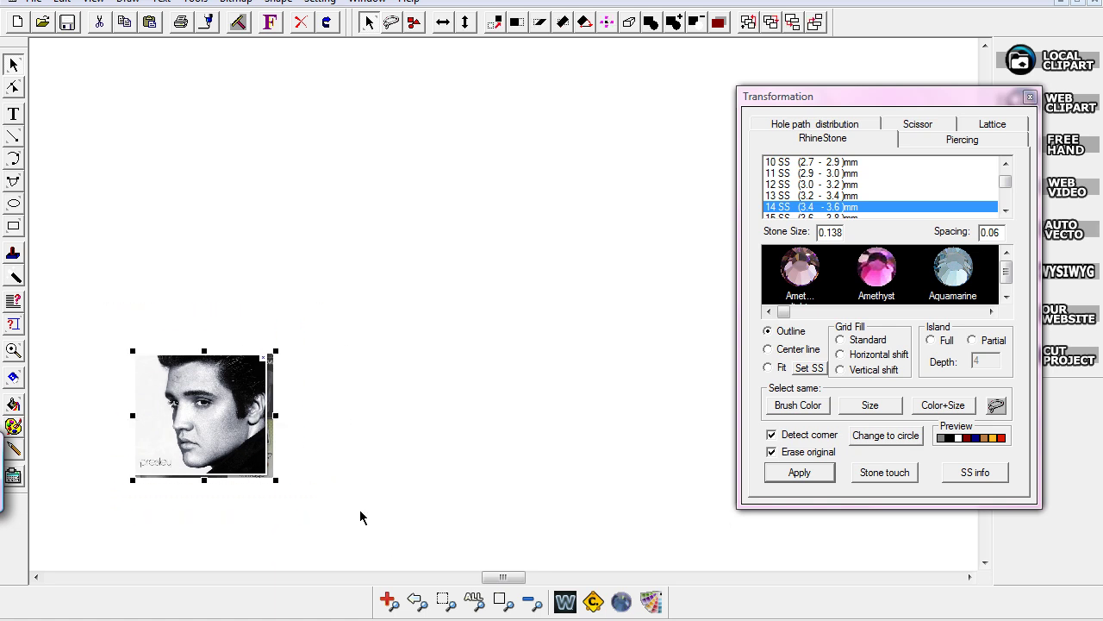
left_click(876, 474)
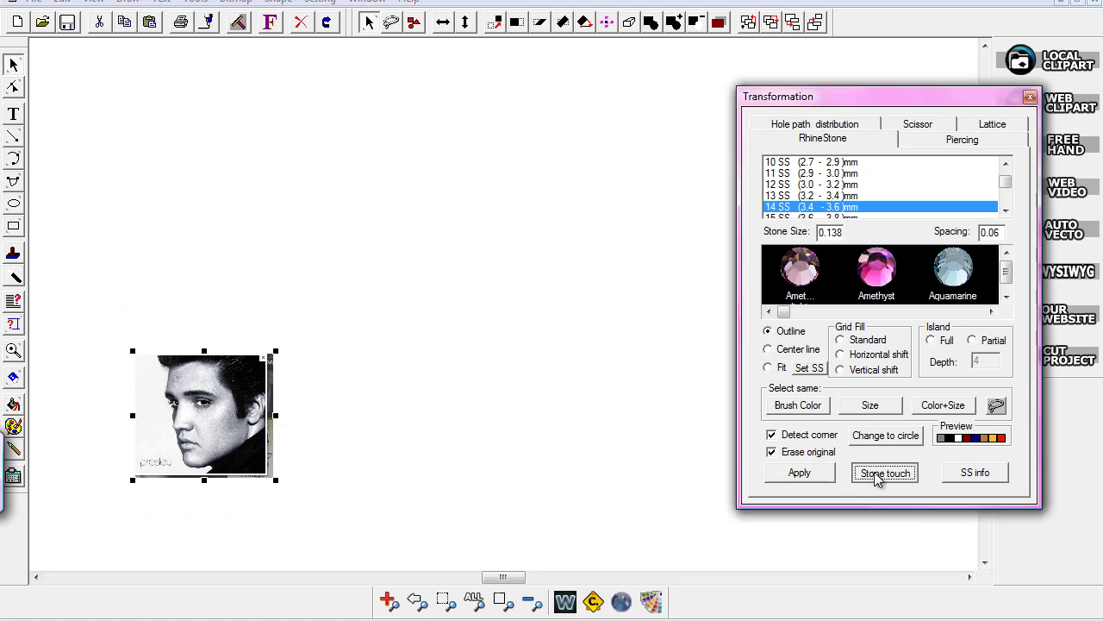
left_click(789, 475)
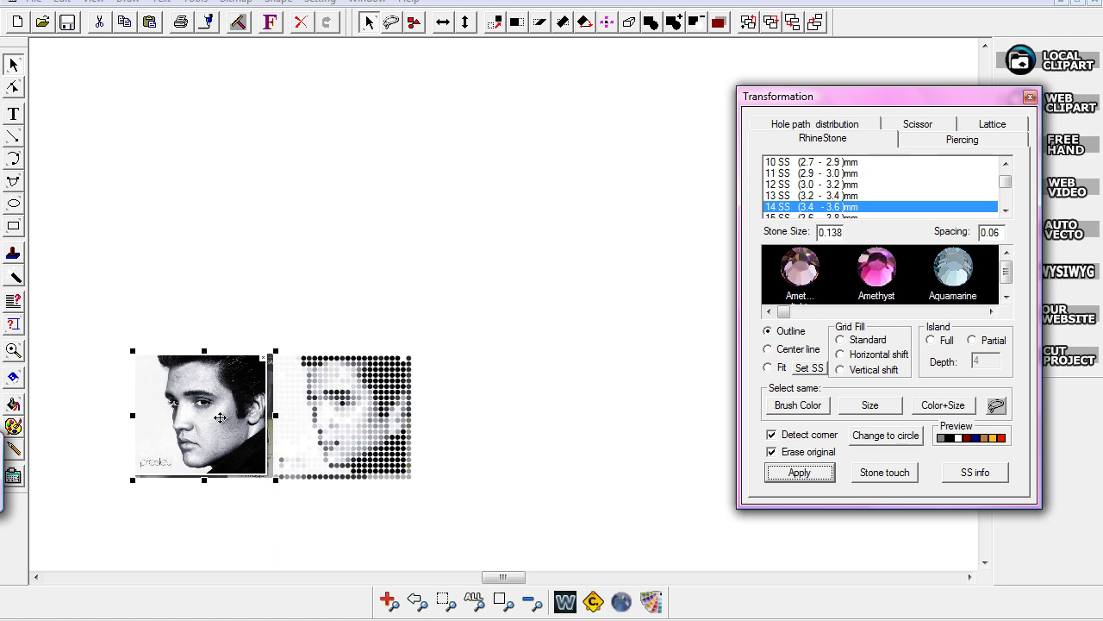
Step: Move the portrait and its stone version up and slightly left on the page, and delete the stone version
left_click_drag(213, 412, 183, 316)
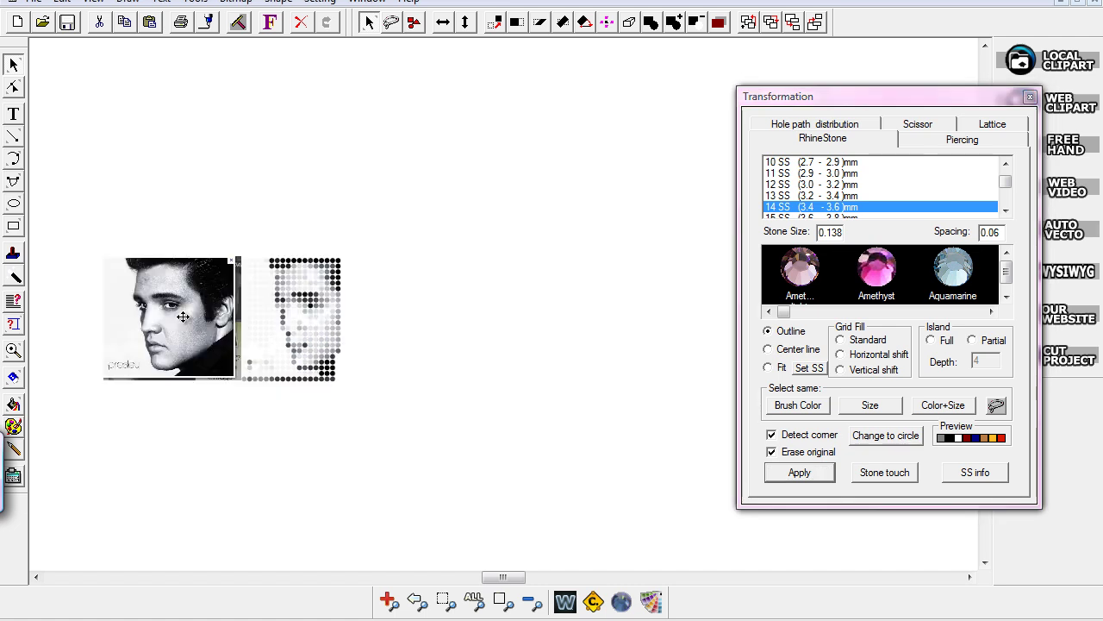
left_click(423, 436)
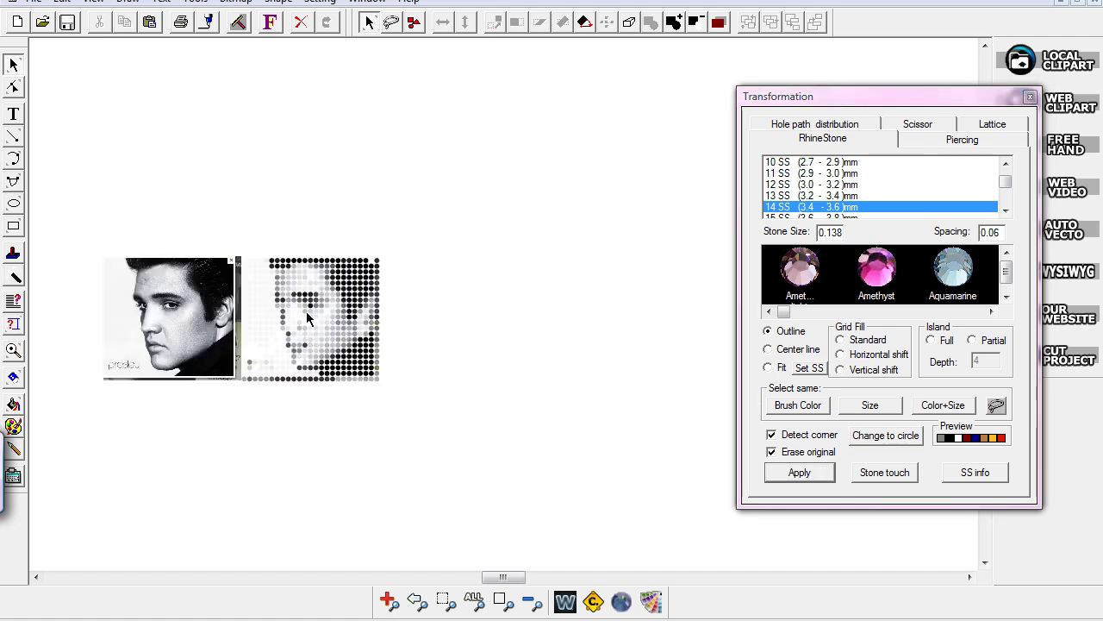
left_click_drag(244, 233, 425, 468)
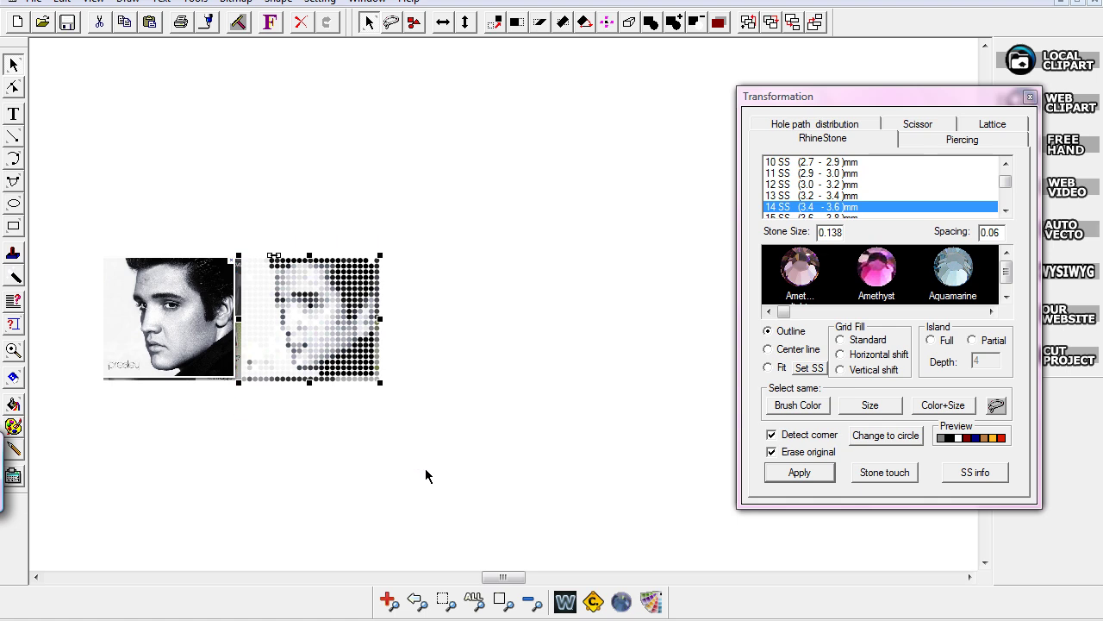
key("Delete")
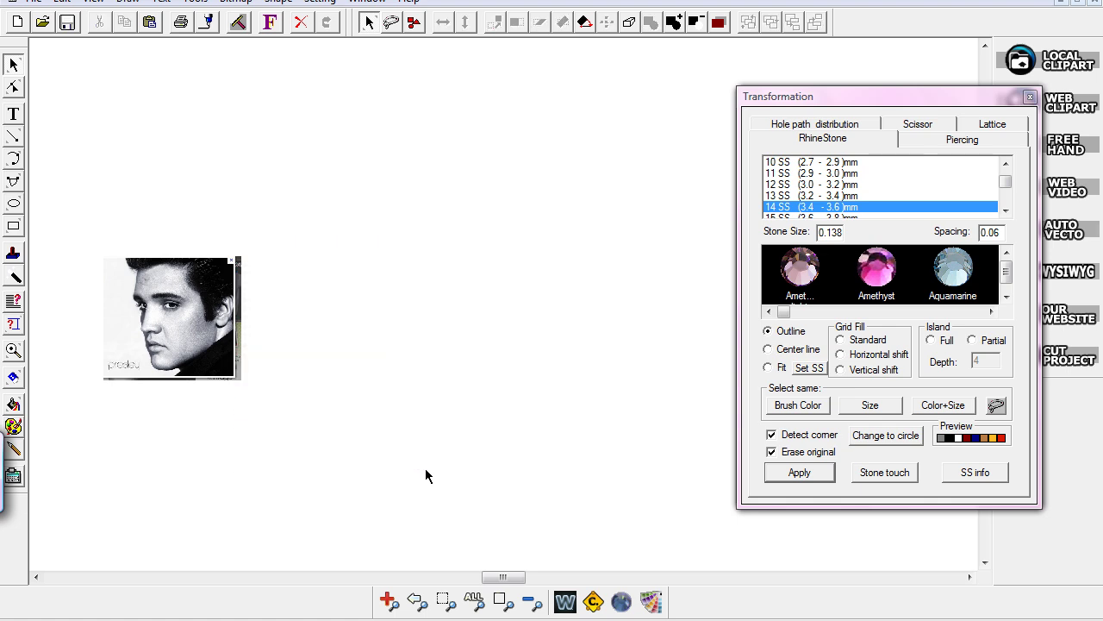
Step: Enlarge the portrait proportionally to about three times its width and place it near the middle of the page
left_click_drag(78, 227, 283, 460)
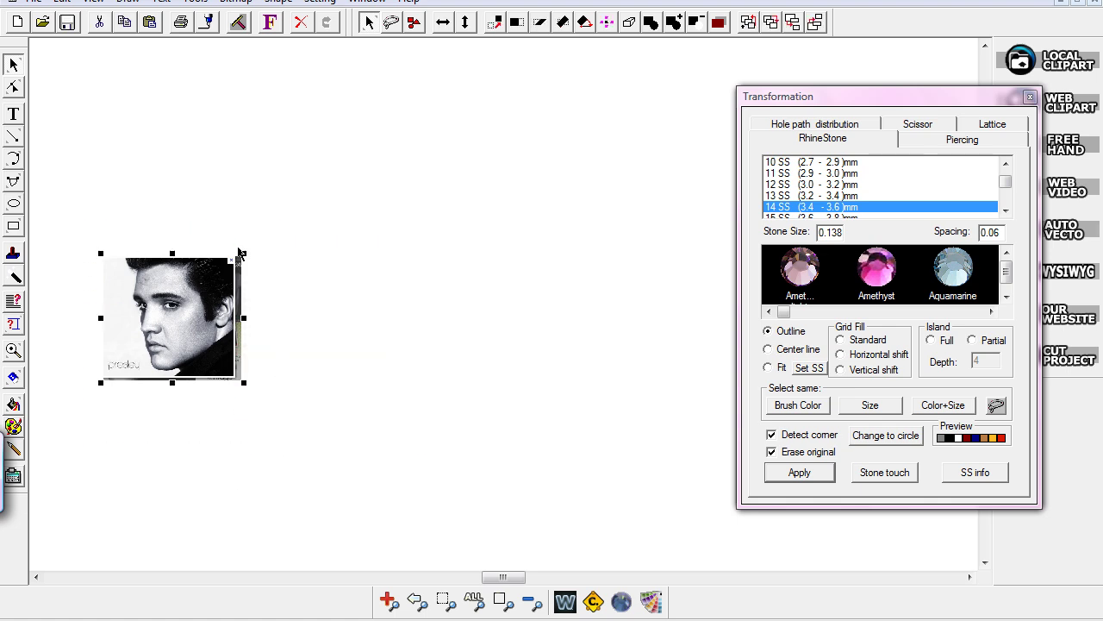
left_click_drag(244, 253, 396, 217)
left_click_drag(316, 245, 461, 338)
left_click_drag(535, 208, 608, 167)
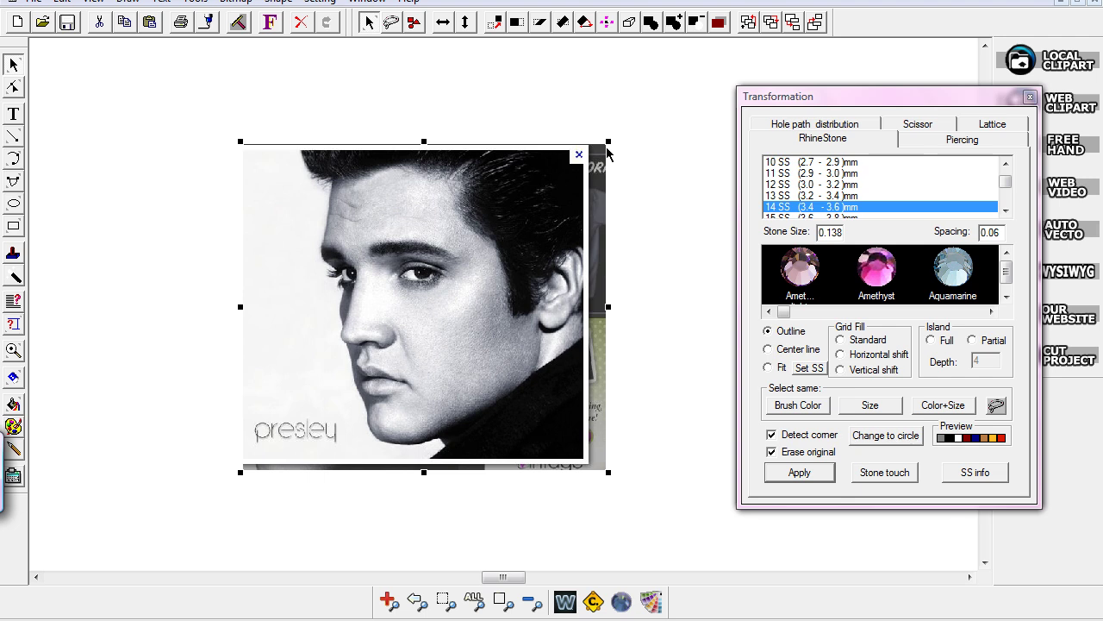
left_click_drag(671, 122, 708, 112)
left_click_drag(589, 155, 500, 214)
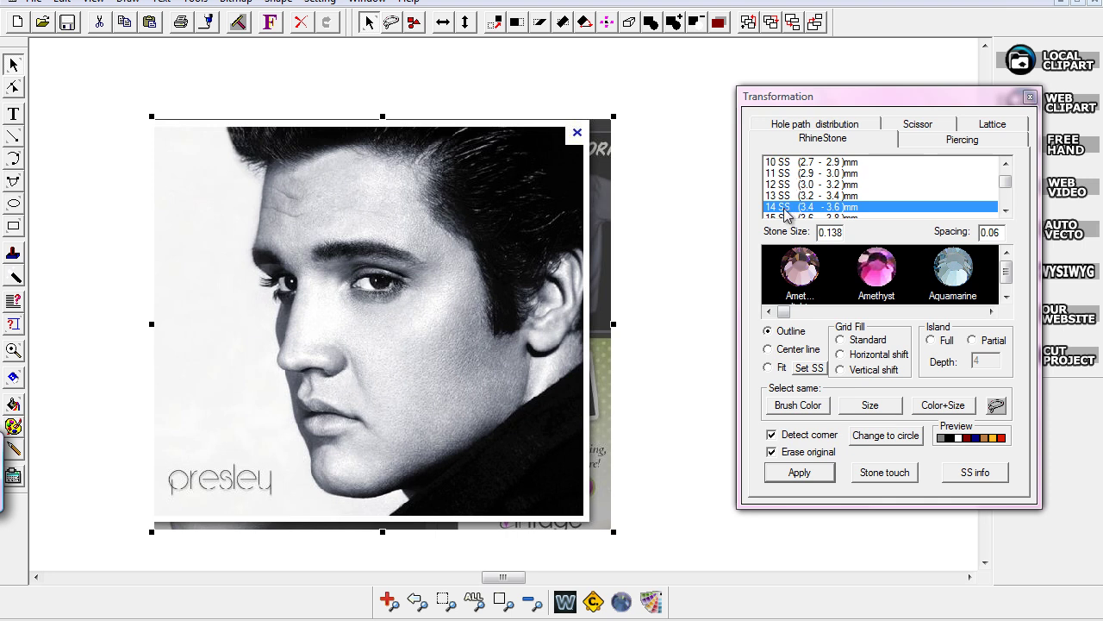
Step: Convert the enlarged portrait to 14 SS Outline rhinestones with Stone touch, and clear the selection
left_click(888, 479)
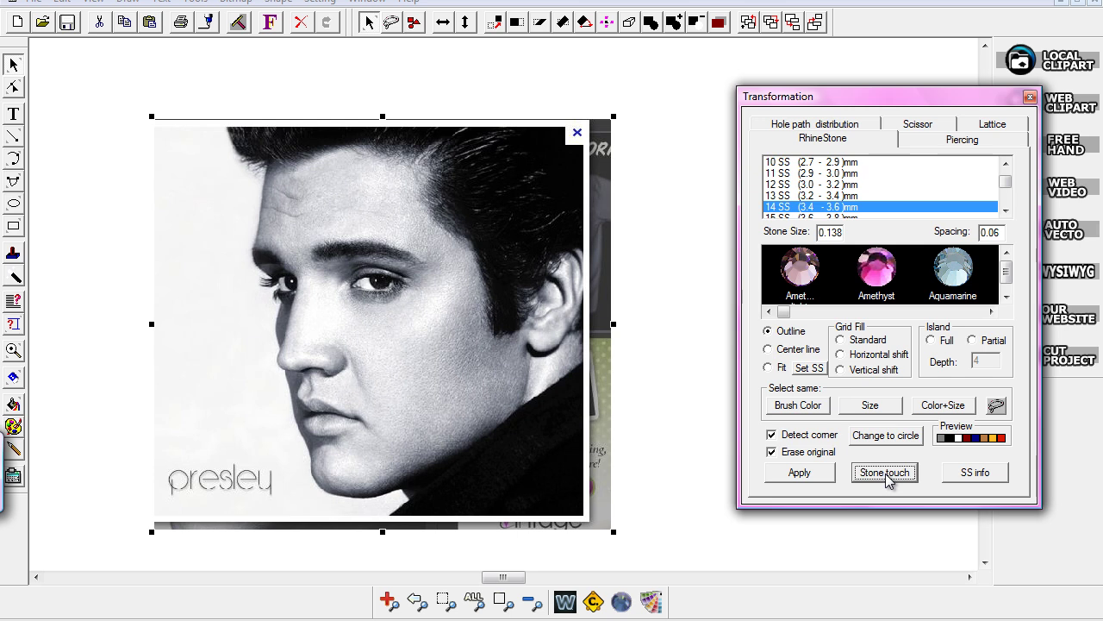
left_click(793, 475)
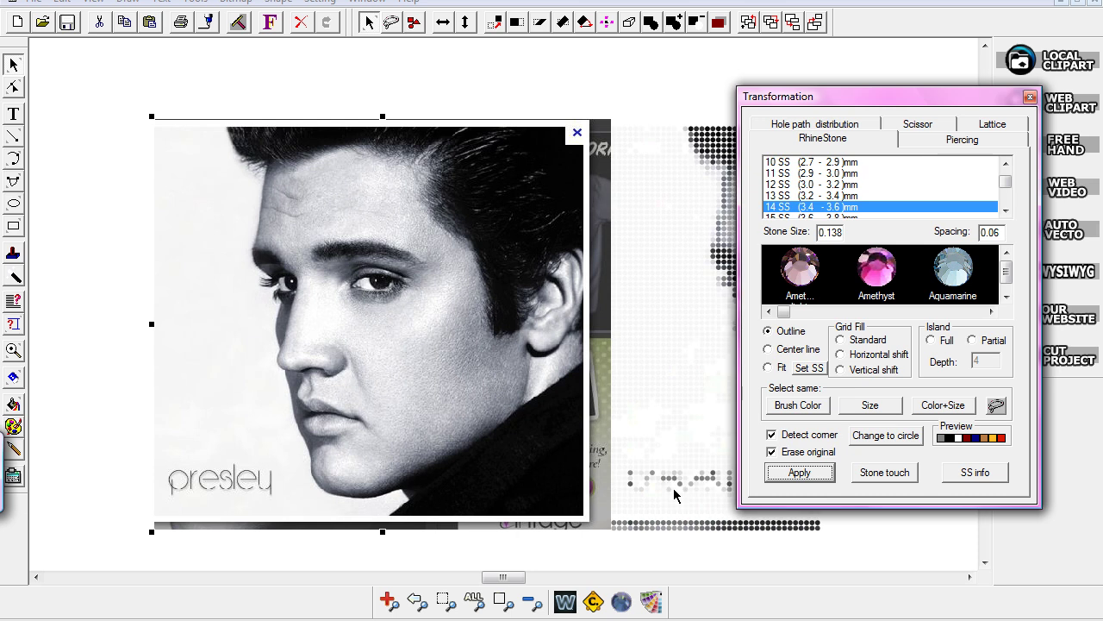
mouse_move(504, 576)
left_mouse_down()
mouse_move(523, 586)
mouse_move(510, 586)
left_mouse_up()
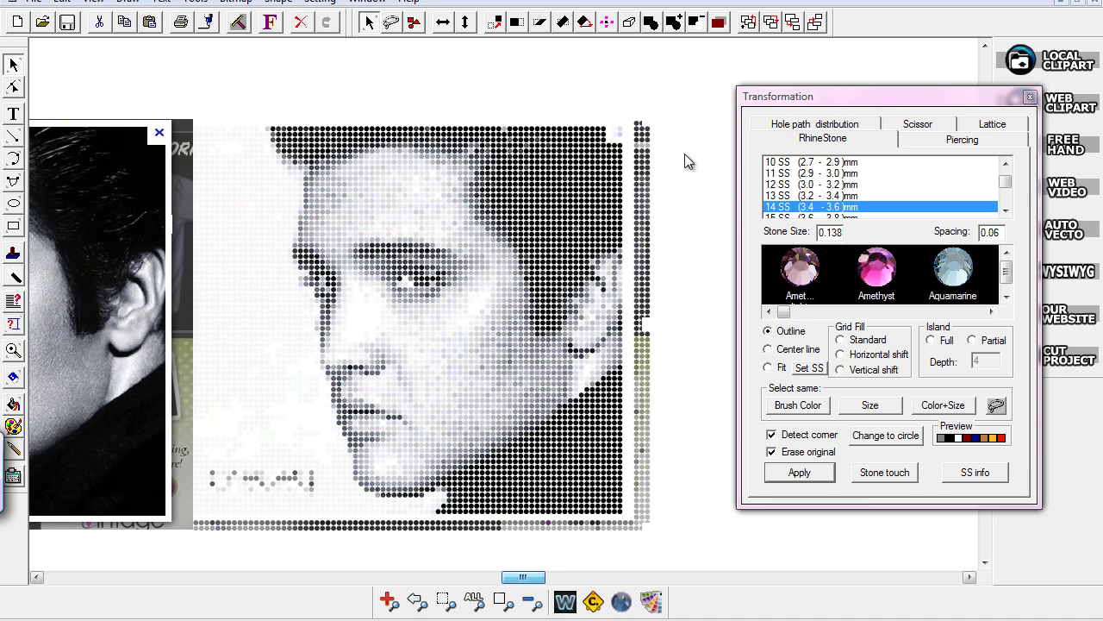
left_click(112, 88)
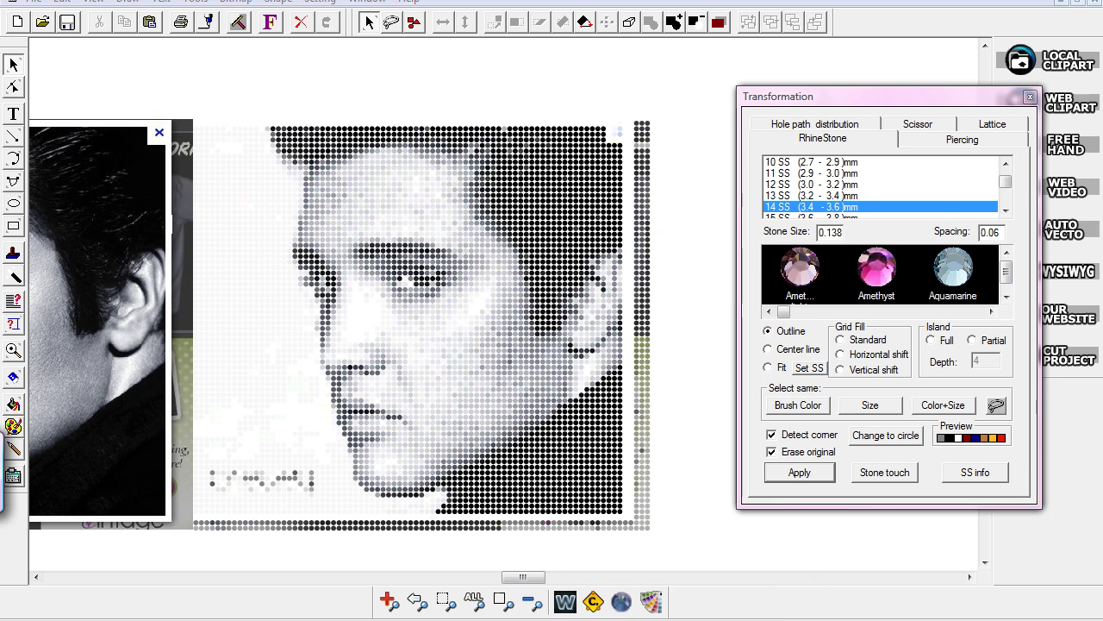
left_click(739, 618)
left_click(836, 518)
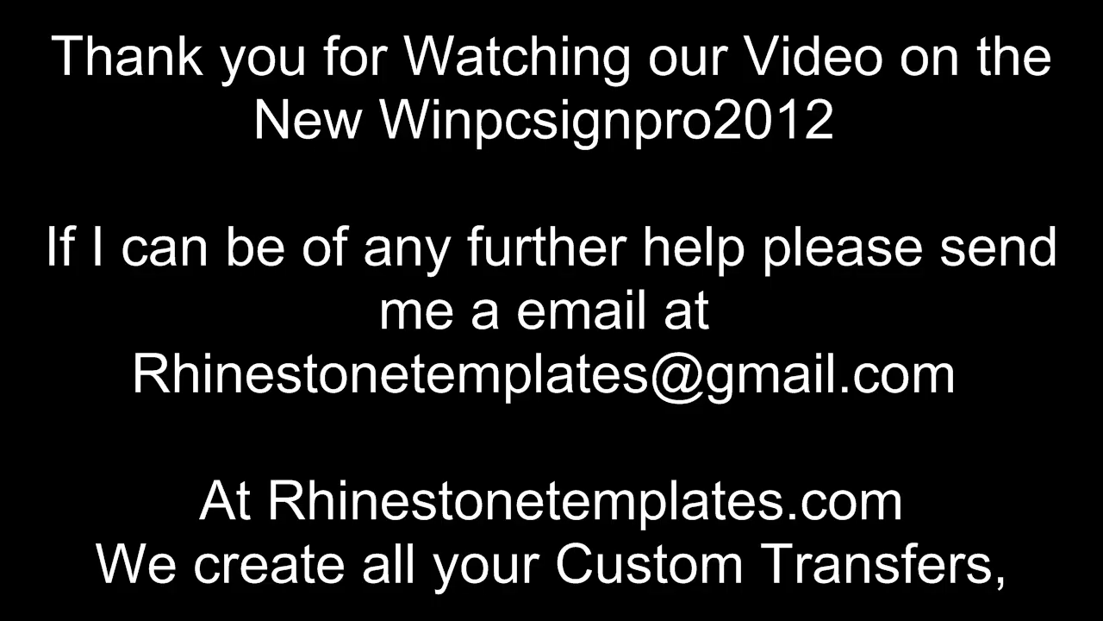